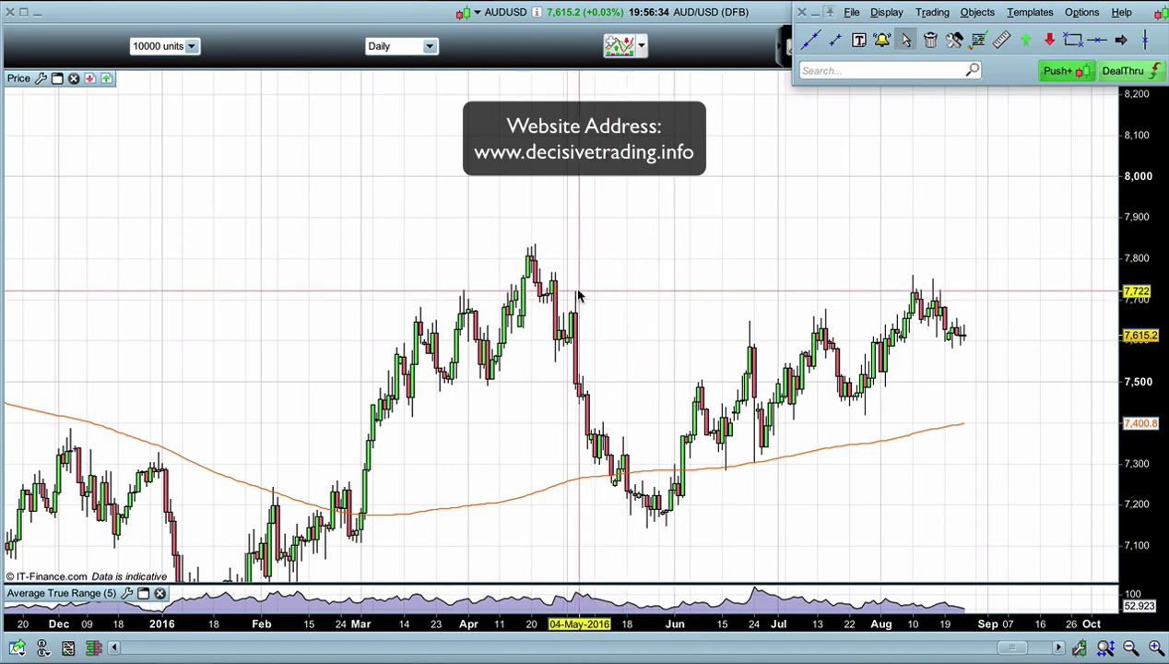
Draw a downward arrow along the AUDUSD decline from about 8,974 in August 2014 to below the December 2015 prices
scroll(582, 293, "down", 3)
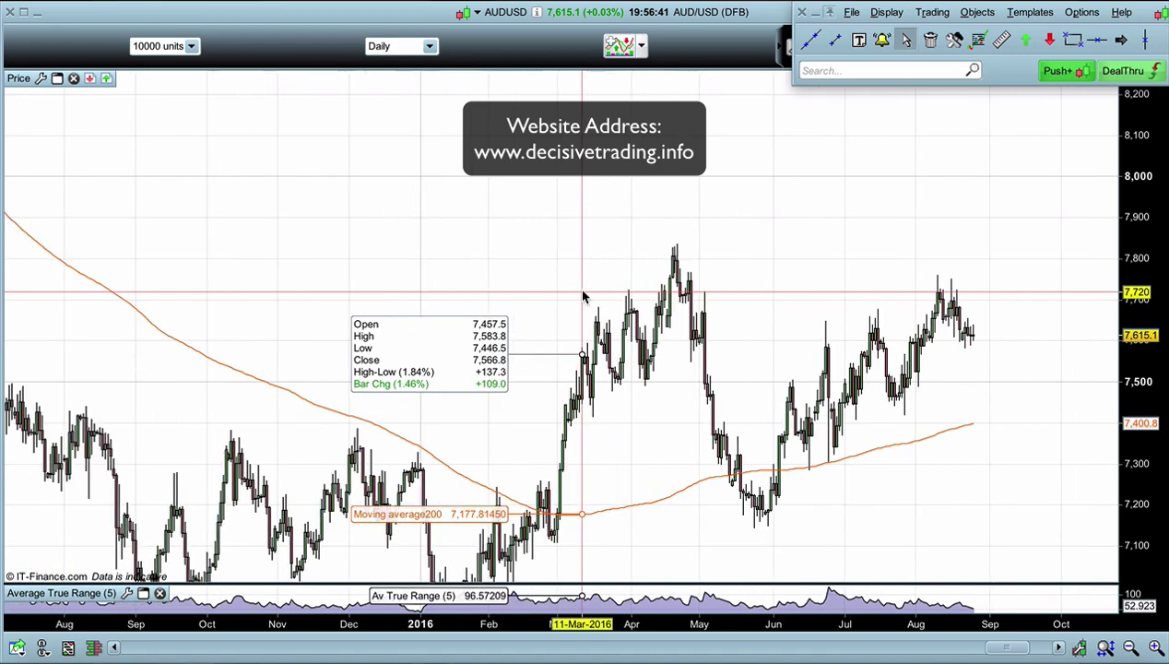
left_click_drag(505, 351, 558, 274)
left_click_drag(1123, 133, 1130, 343)
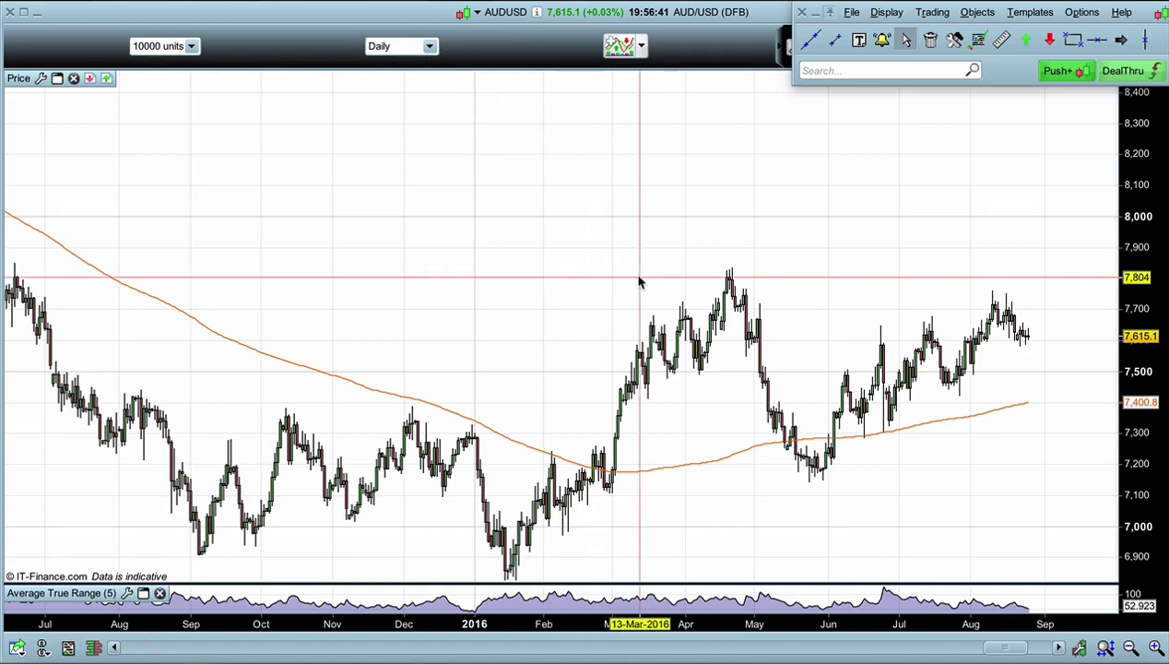
scroll(639, 282, "up", 5)
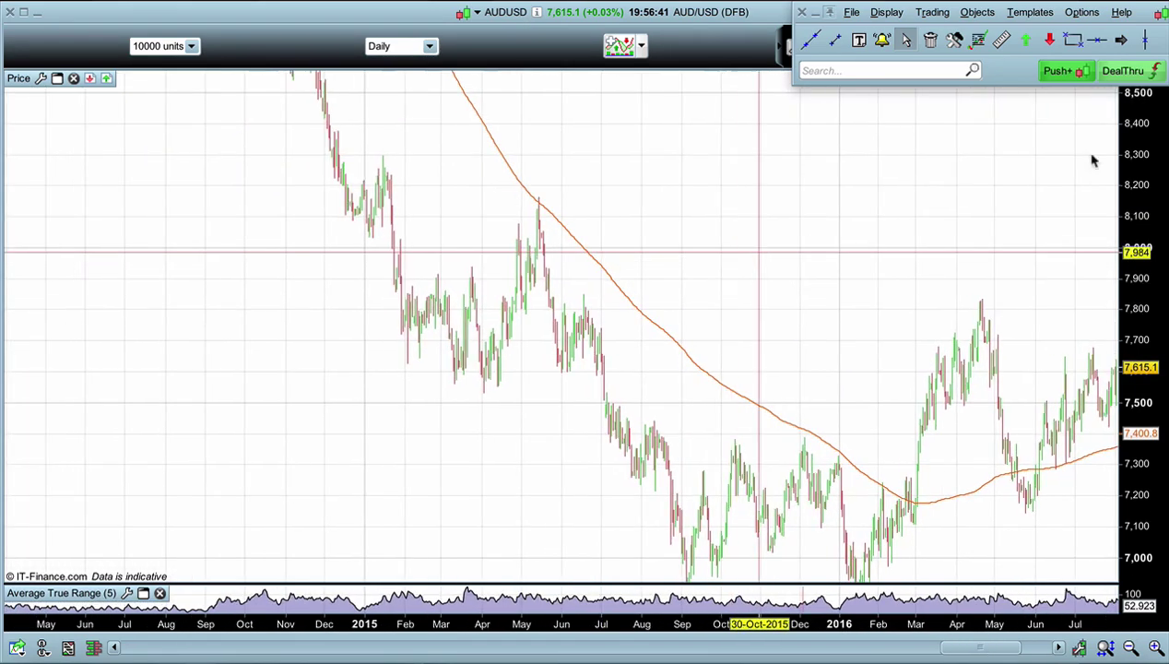
left_click_drag(1140, 120, 1149, 380)
mouse_move(805, 361)
left_mouse_down()
mouse_move(766, 270)
mouse_move(803, 340)
left_mouse_up()
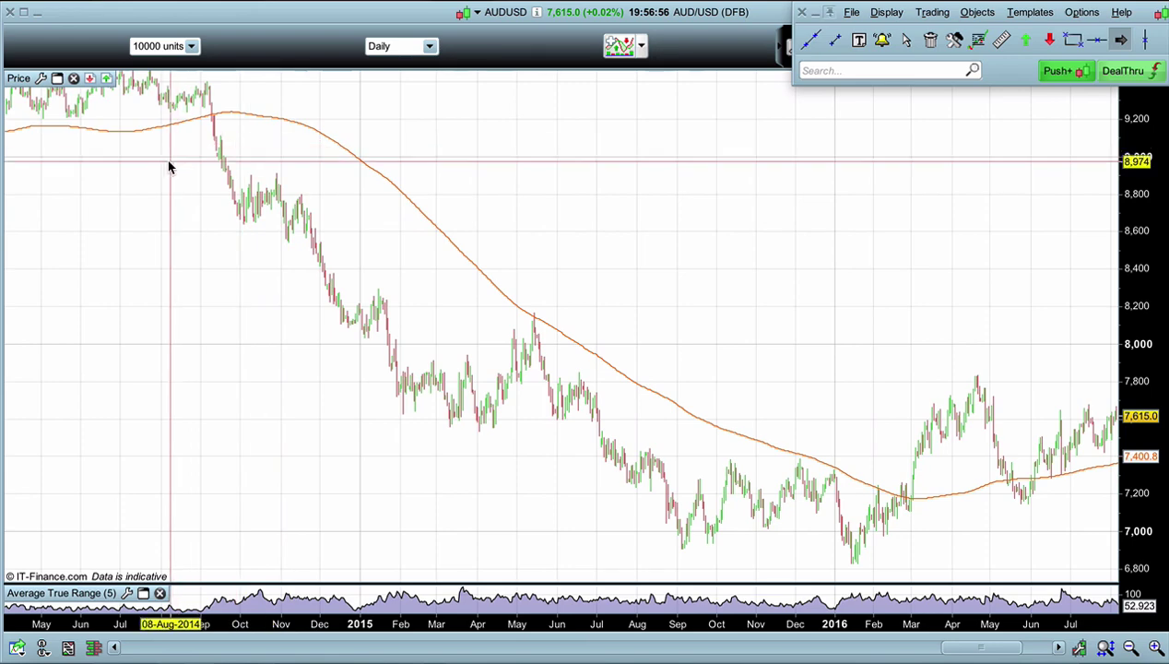
mouse_move(159, 163)
left_mouse_down()
mouse_move(462, 409)
mouse_move(793, 572)
left_mouse_up()
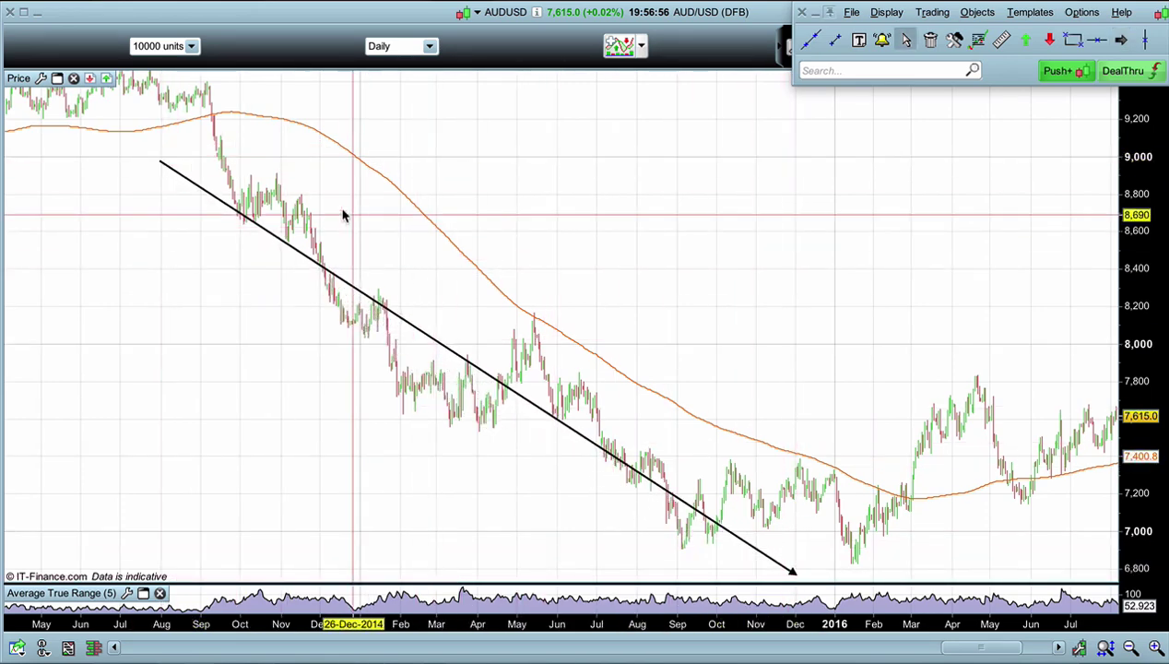
Delete the downward arrow drawn along the decline
left_click(212, 131)
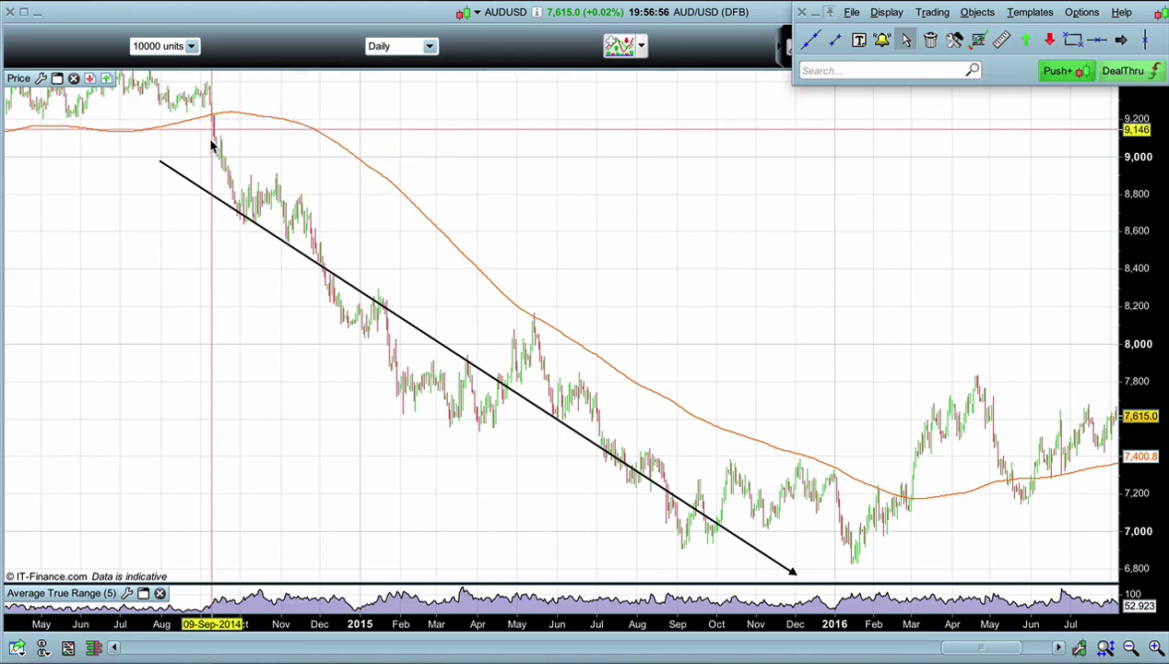
right_click(208, 191)
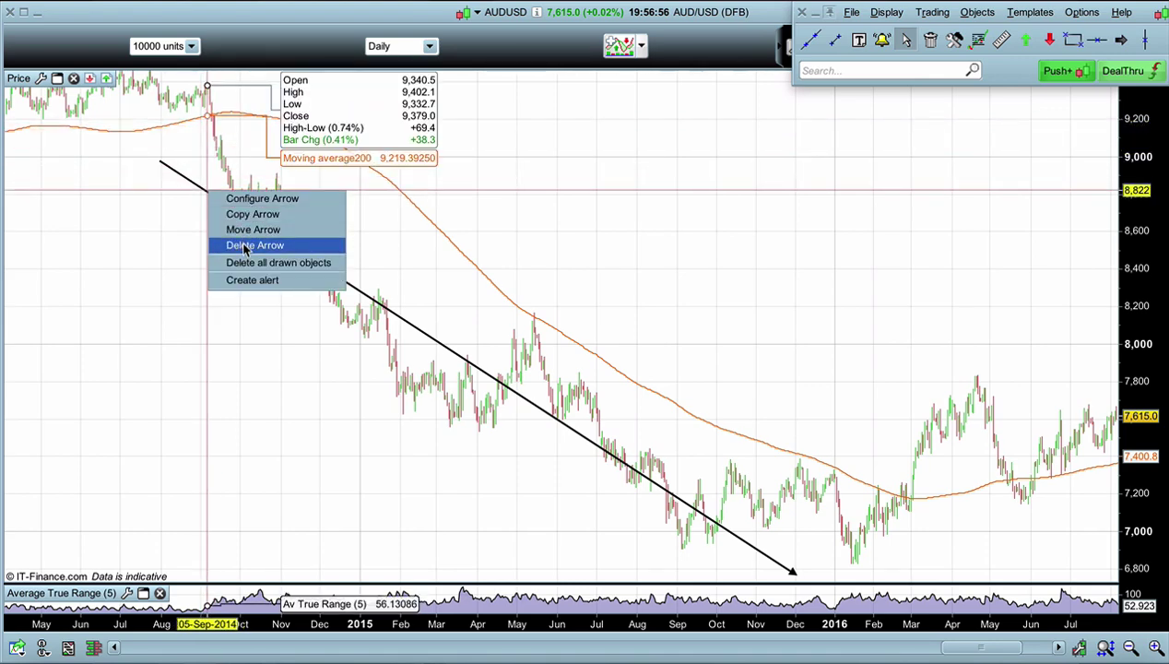
left_click(247, 245)
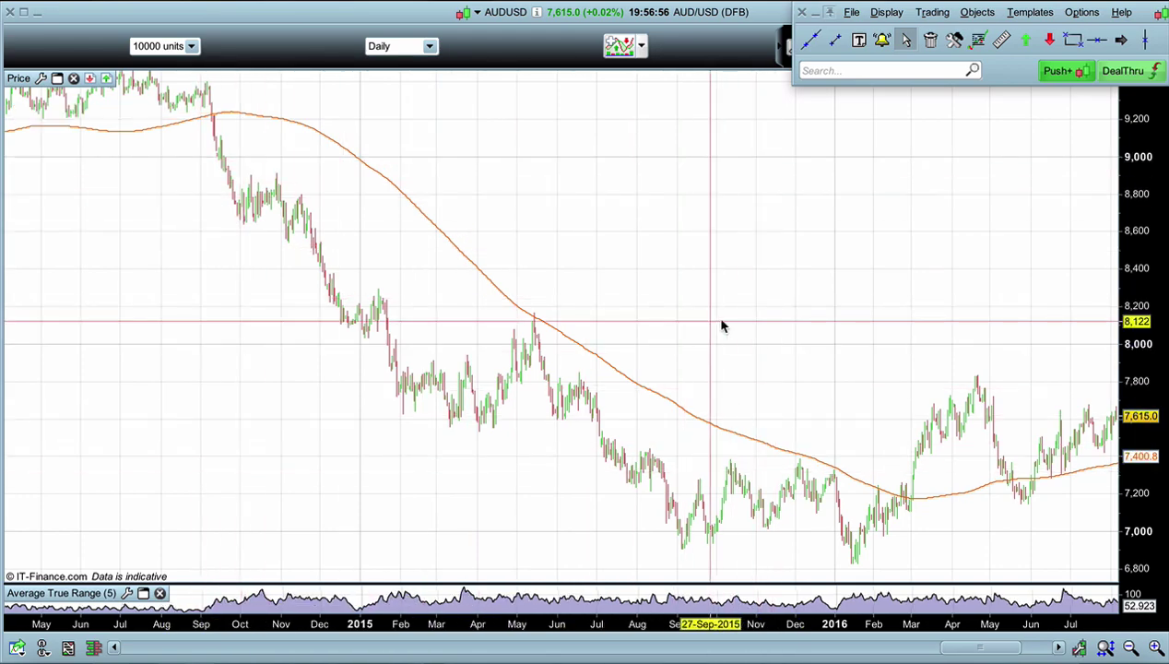
Trace the downtrend's swings with connected line segments from the November 2014 high through the January, March and May 2015 turns to the September 2015 low
left_click_drag(716, 326, 814, 300)
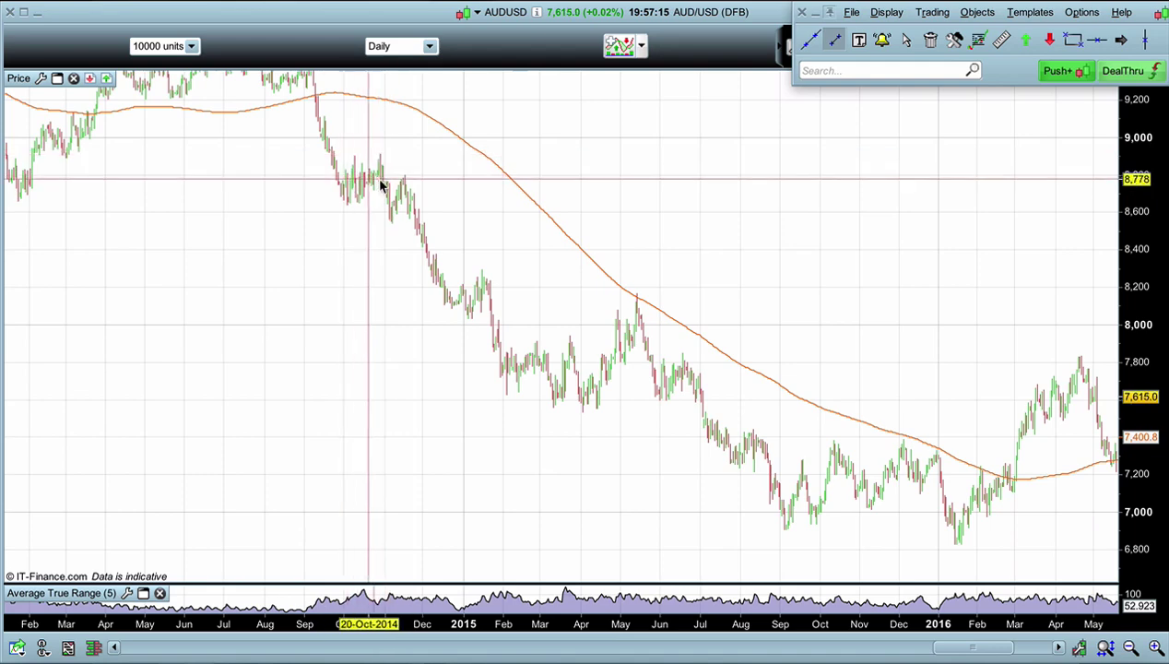
left_click_drag(400, 182, 465, 320)
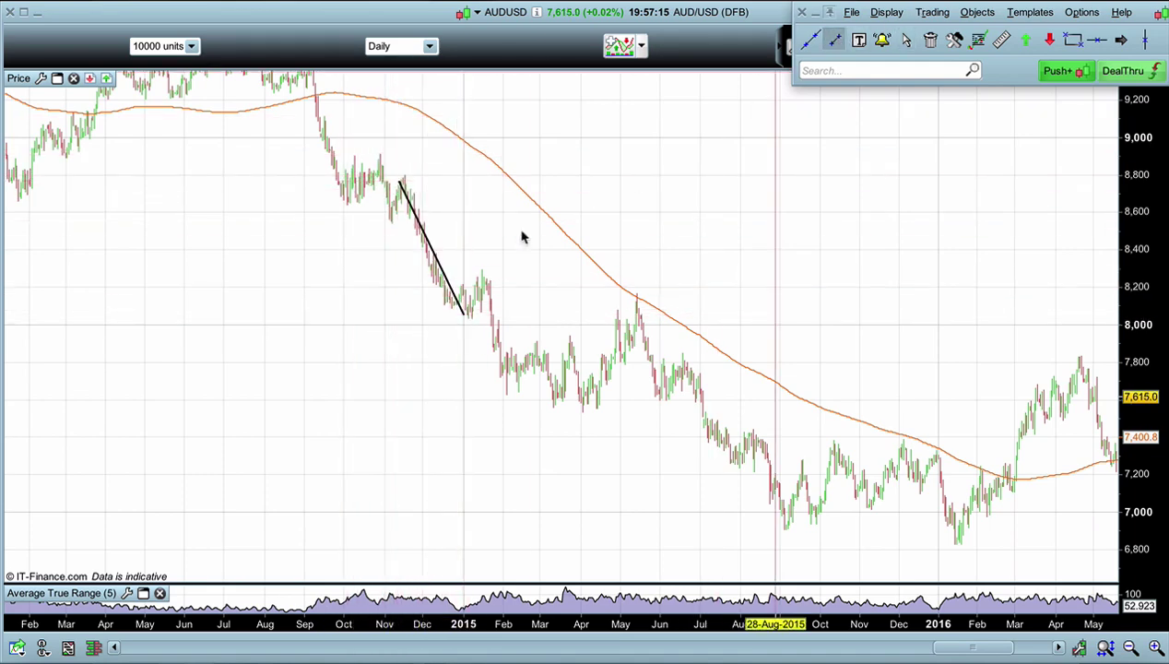
left_click_drag(465, 316, 491, 277)
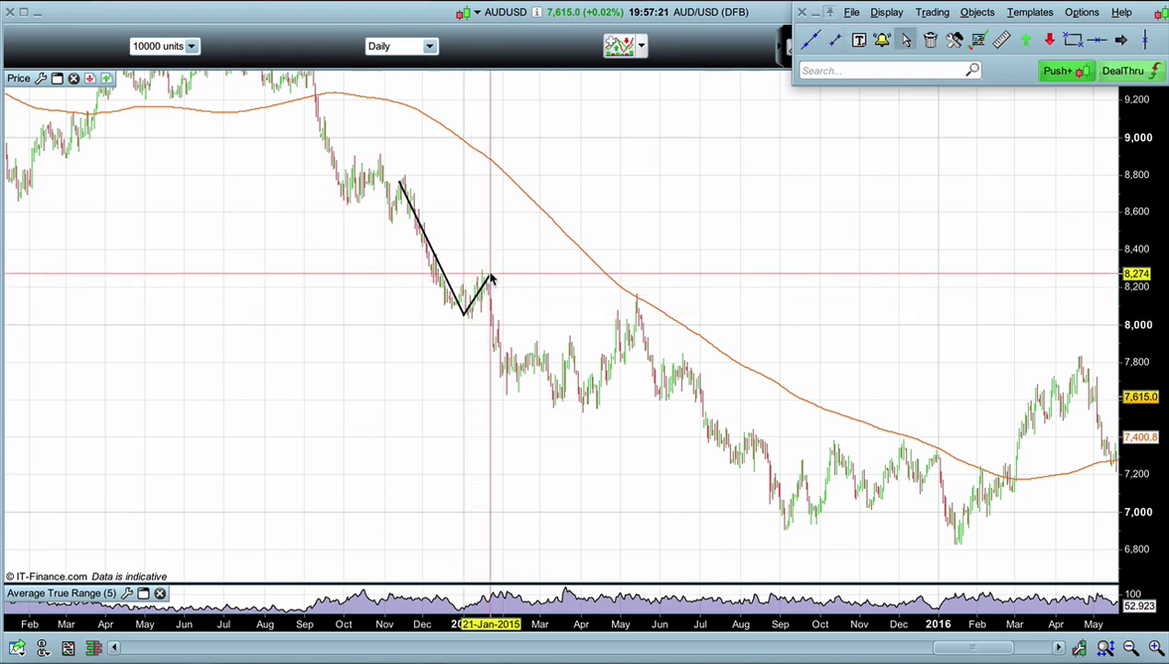
left_click(836, 42)
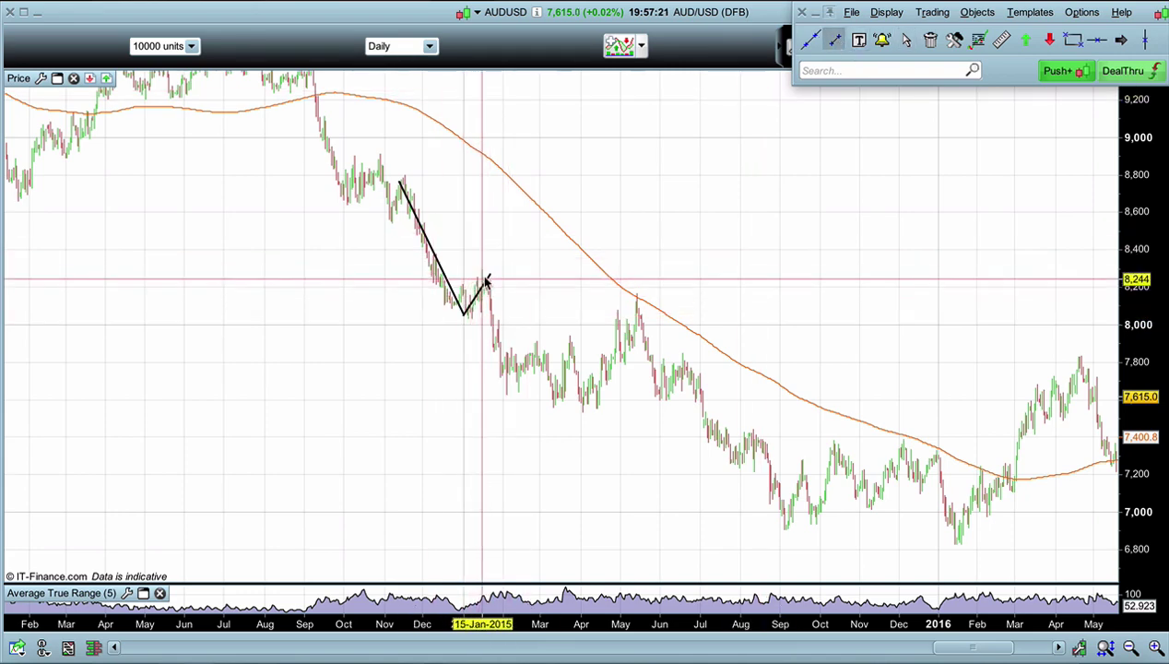
left_click_drag(490, 278, 581, 413)
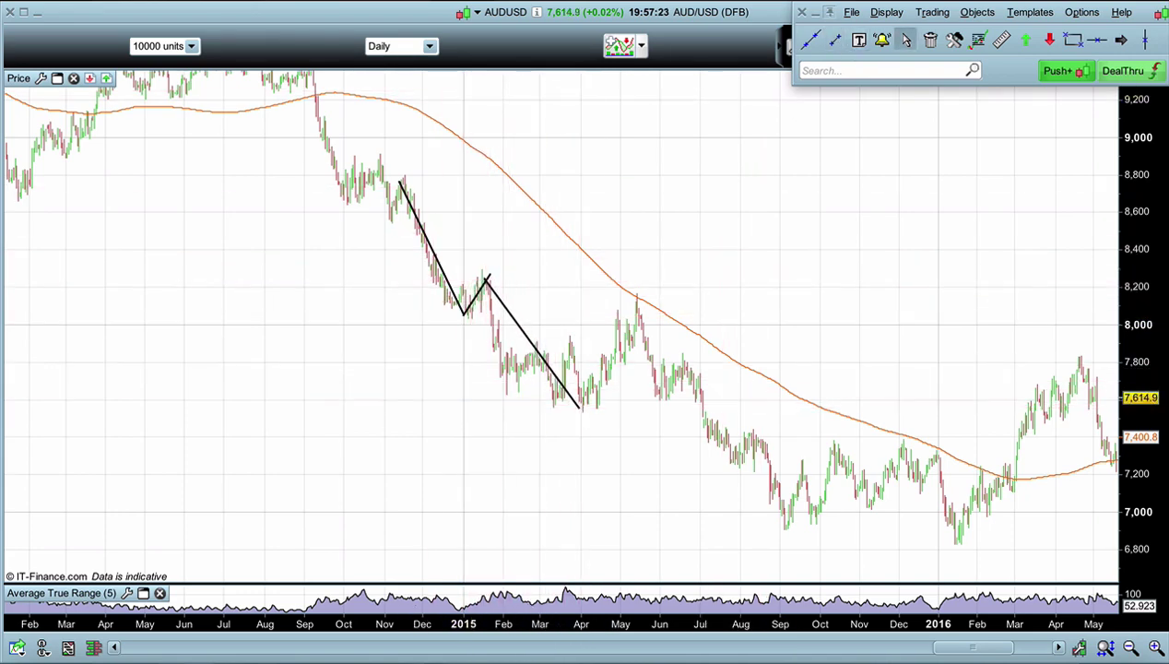
left_click(836, 43)
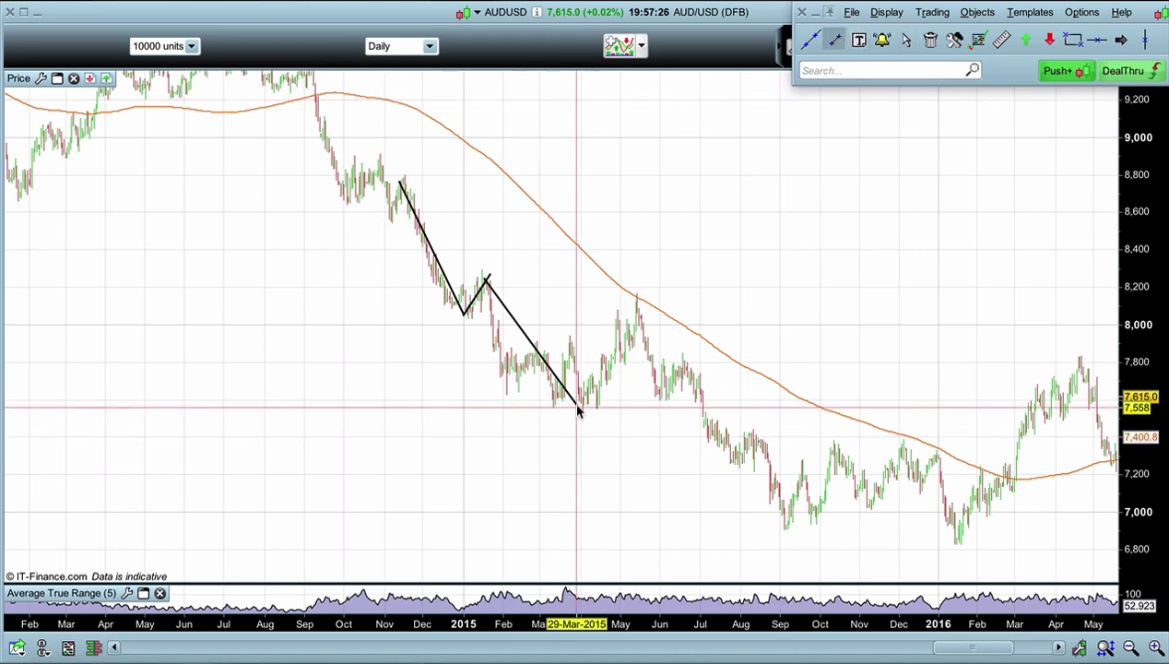
left_click_drag(579, 406, 641, 300)
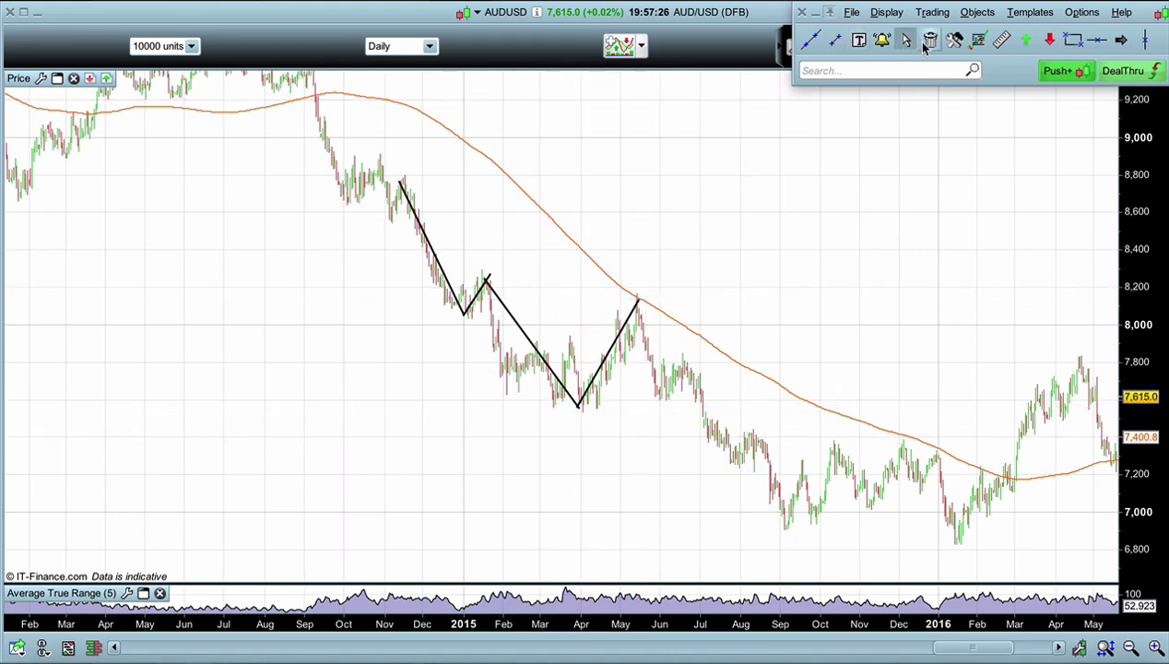
left_click_drag(637, 299, 782, 524)
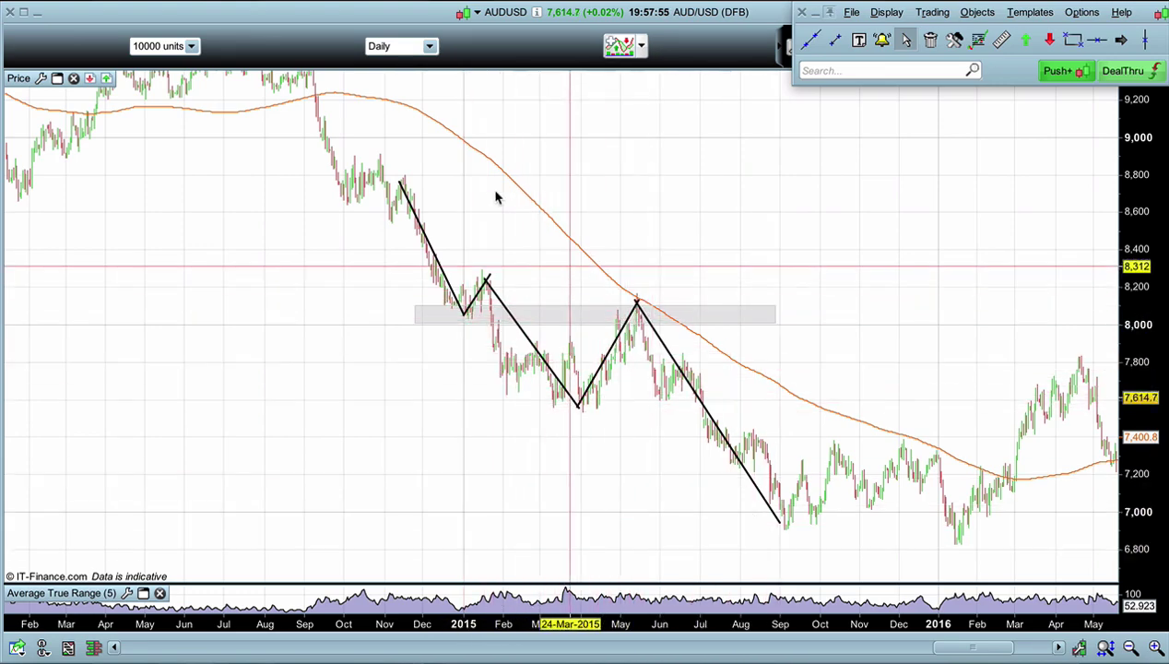
Extend the swing tracing back with segments from the September 2014 high to the October low, the late-October high and the January 2015 low
left_click_drag(503, 201, 556, 272)
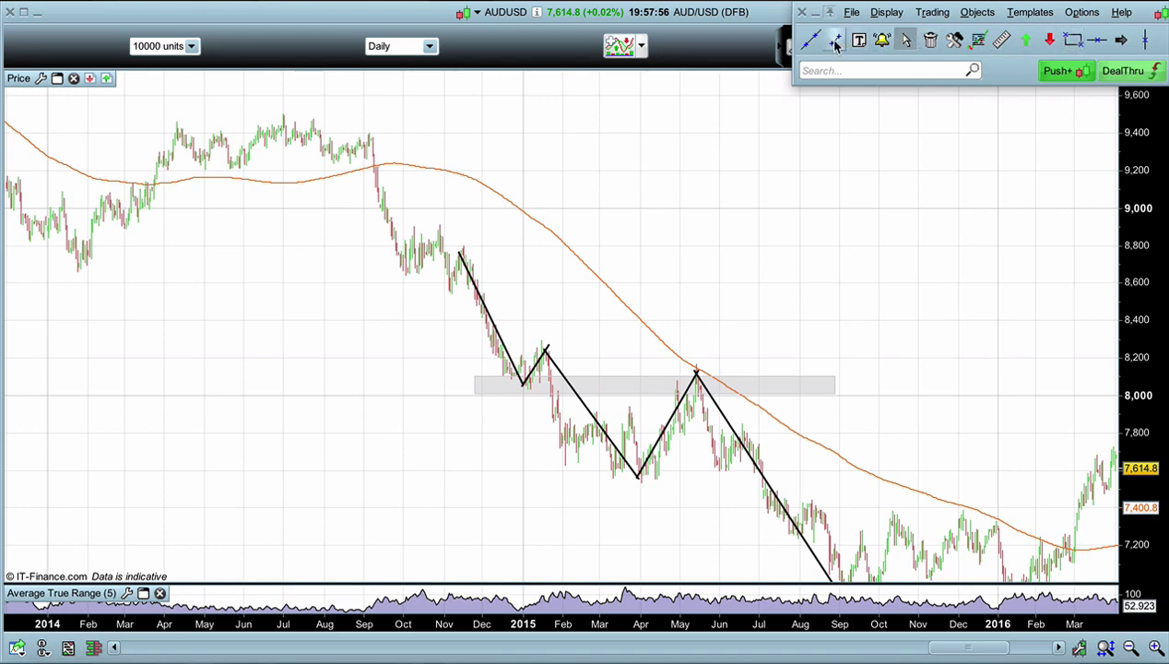
left_click(371, 147)
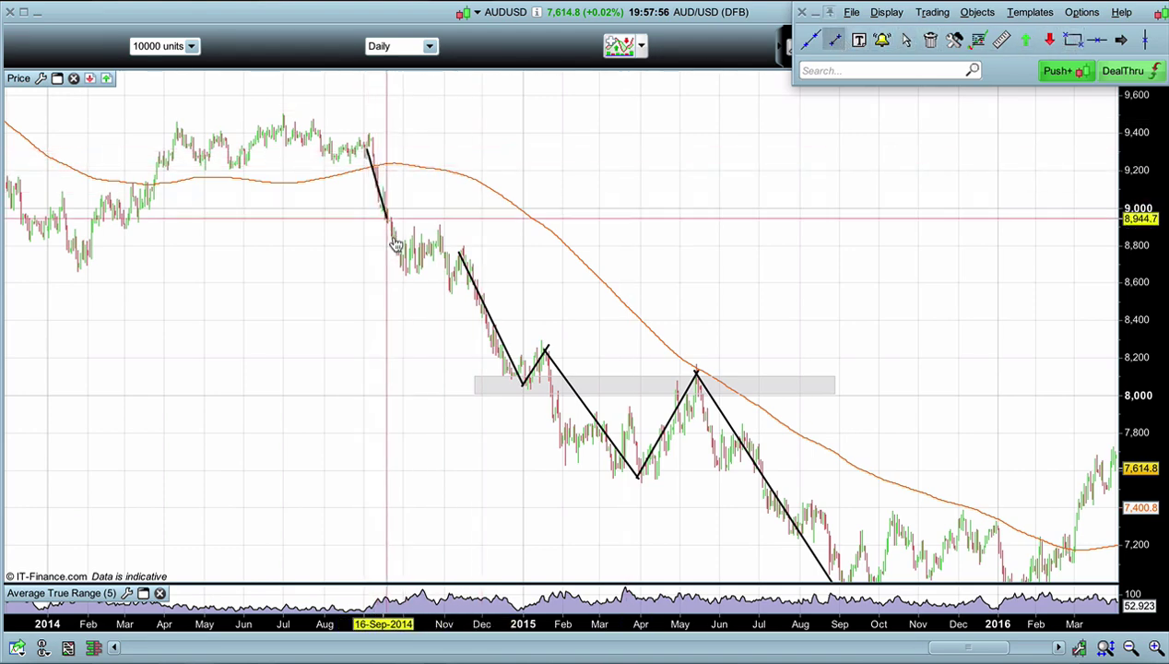
left_click(408, 276)
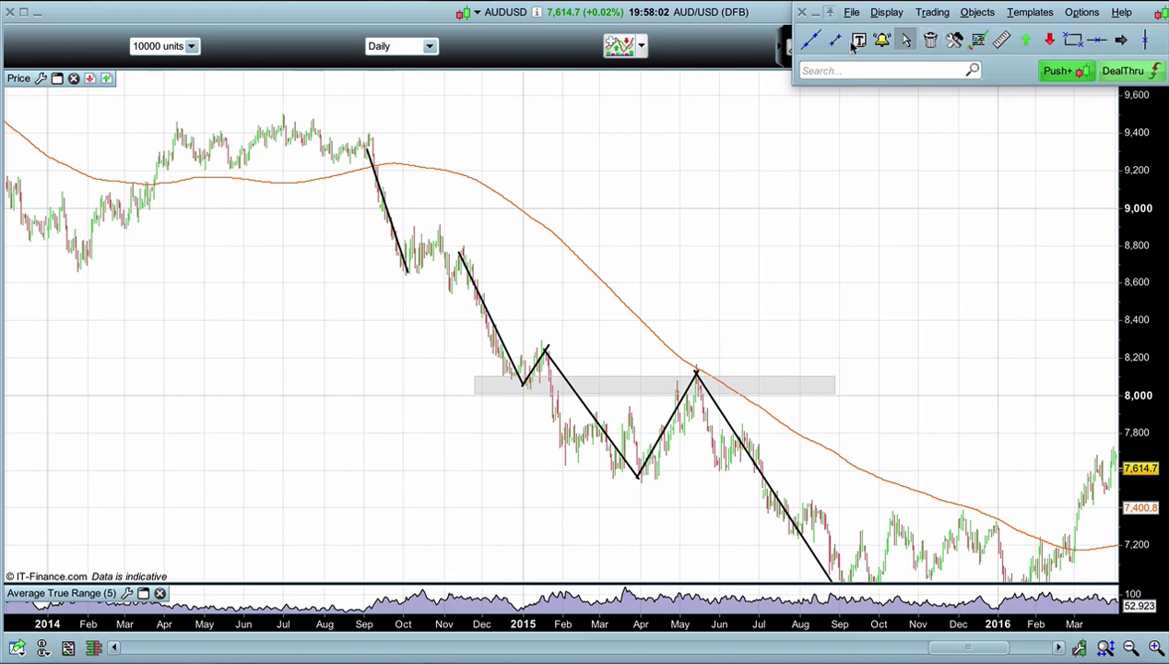
left_click(405, 269)
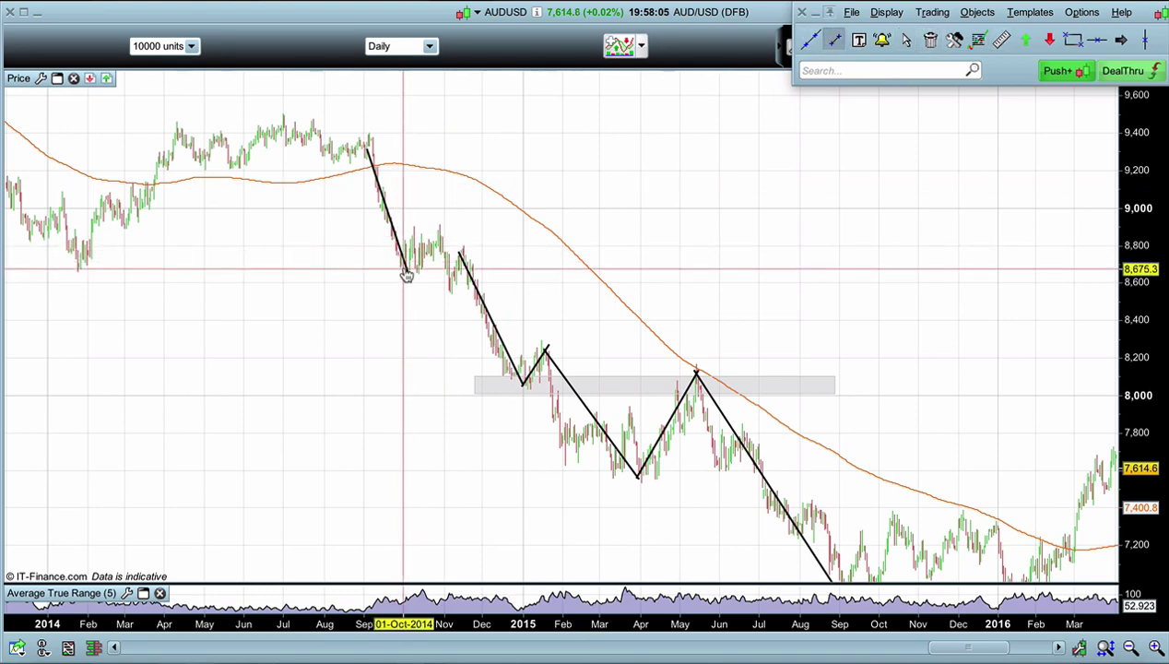
left_click(438, 225)
left_click(835, 43)
left_click(438, 225)
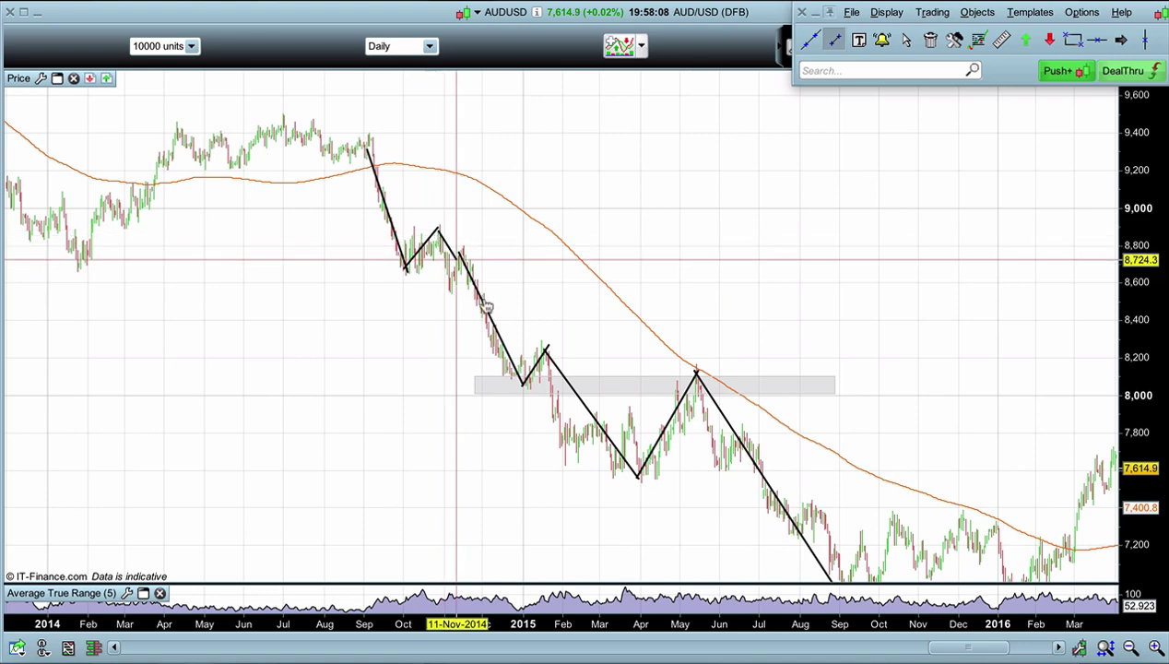
left_click(522, 385)
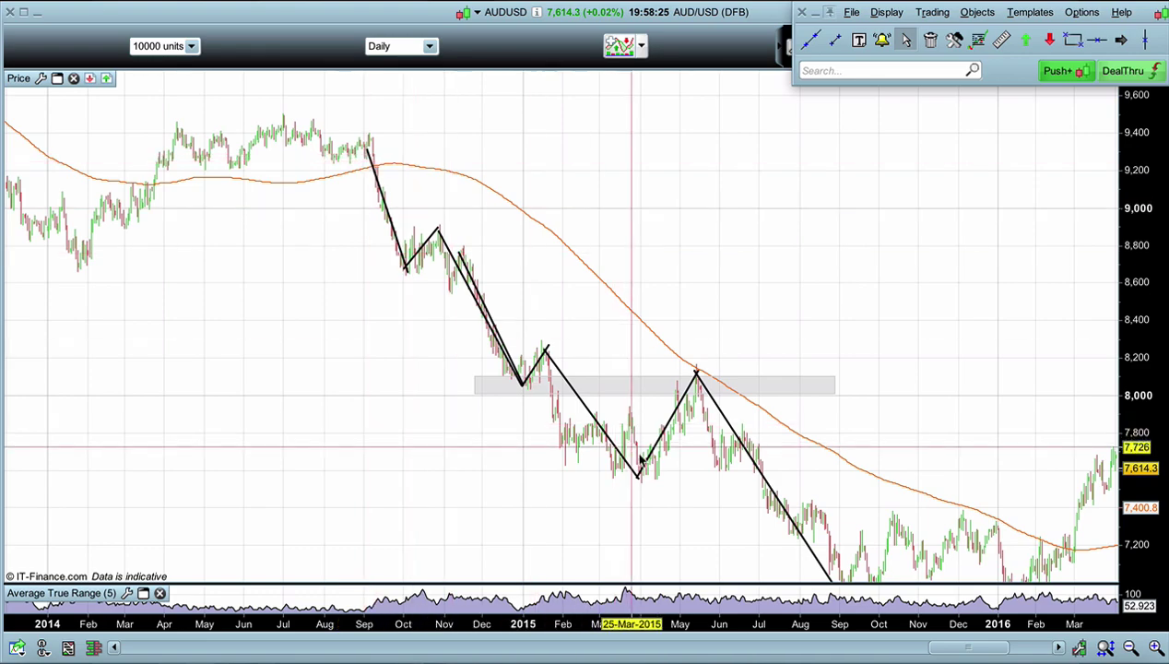
Delete all drawn objects from the price chart
left_click_drag(670, 387, 533, 316)
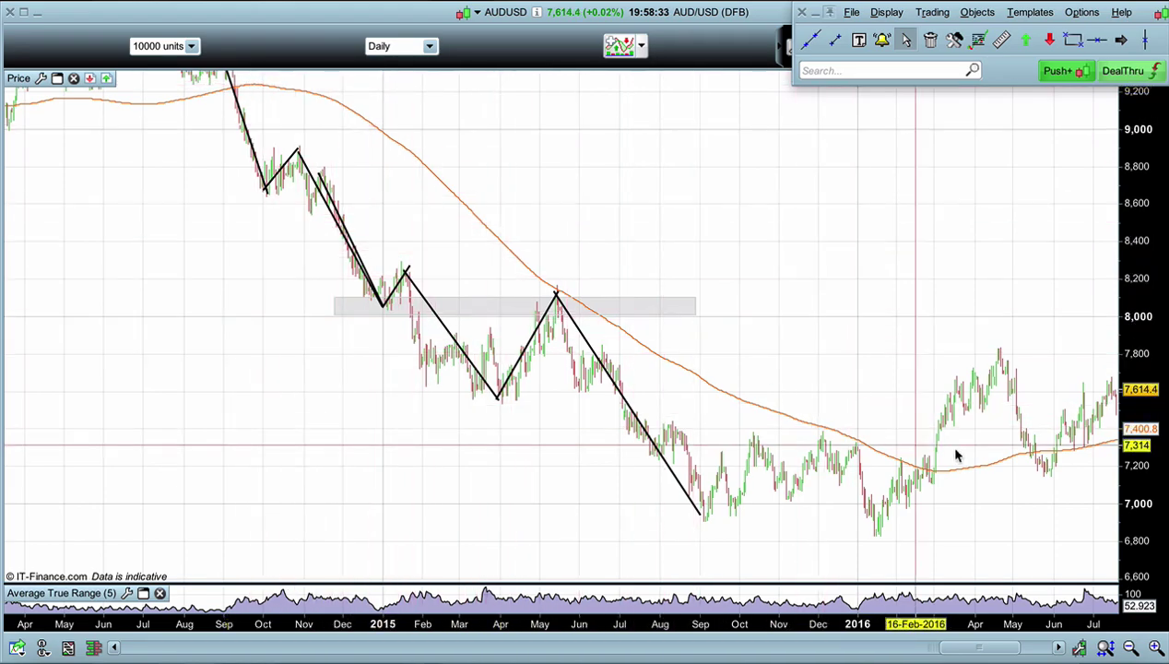
left_click_drag(788, 371, 404, 214)
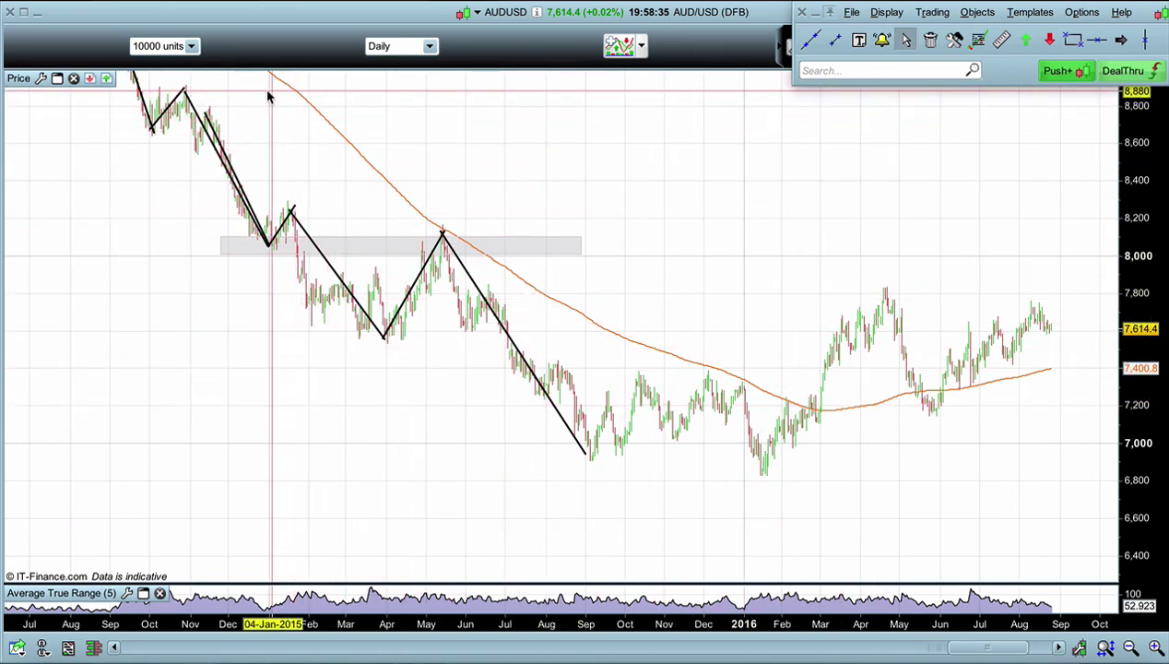
left_click_drag(329, 164, 363, 195)
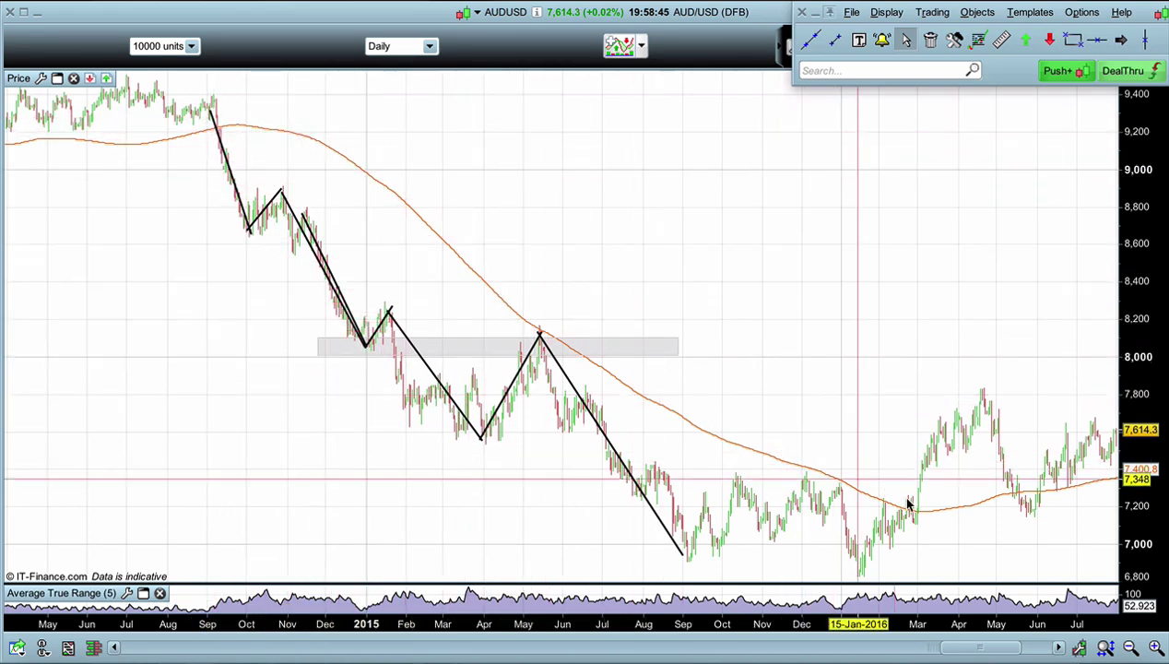
left_click_drag(863, 480, 397, 229)
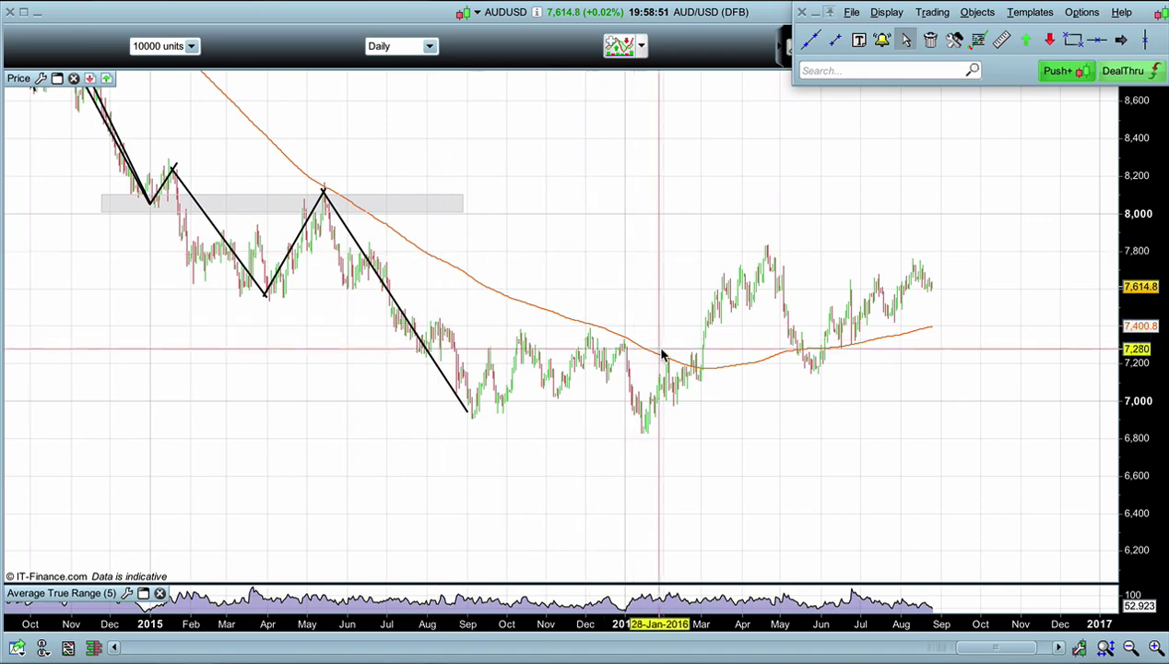
right_click(520, 180)
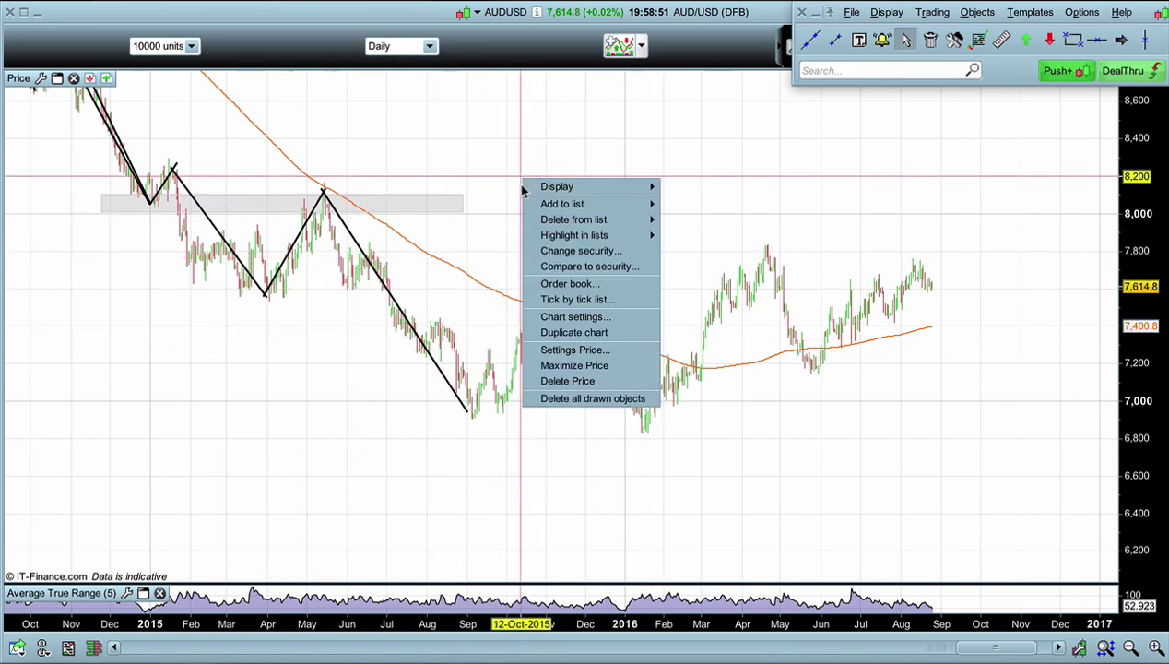
left_click(582, 398)
left_click(522, 351)
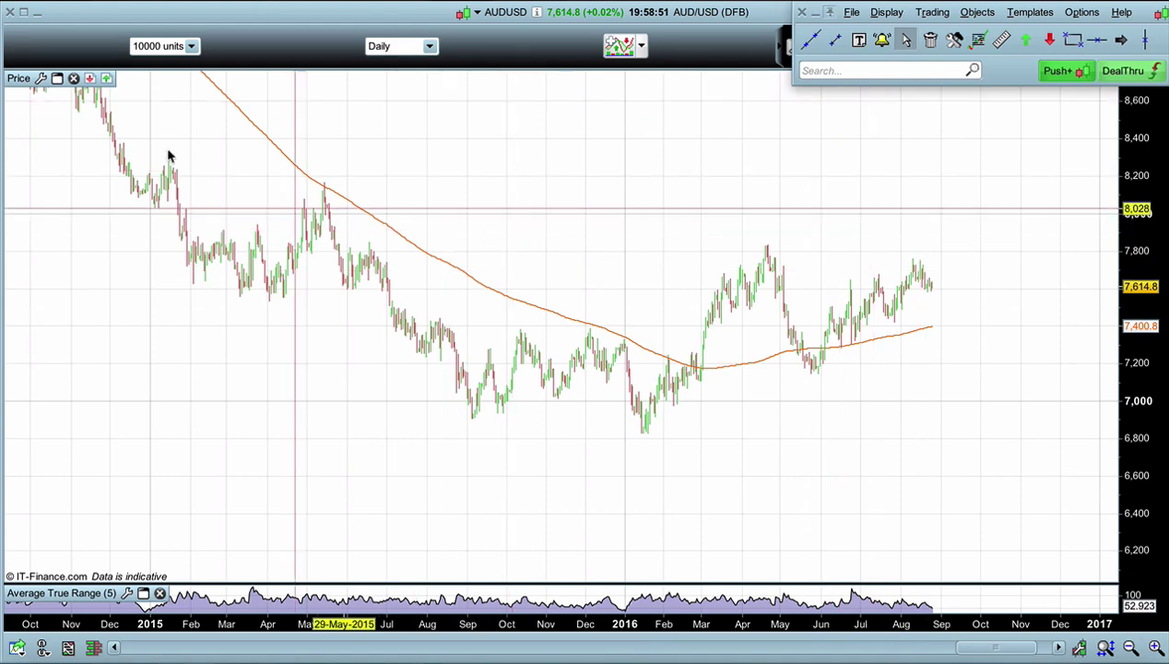
Place horizontal lines at 6,914.84 and 6,827.33, marking the September 2015 and January 2016 lows
scroll(553, 305, "up", 1)
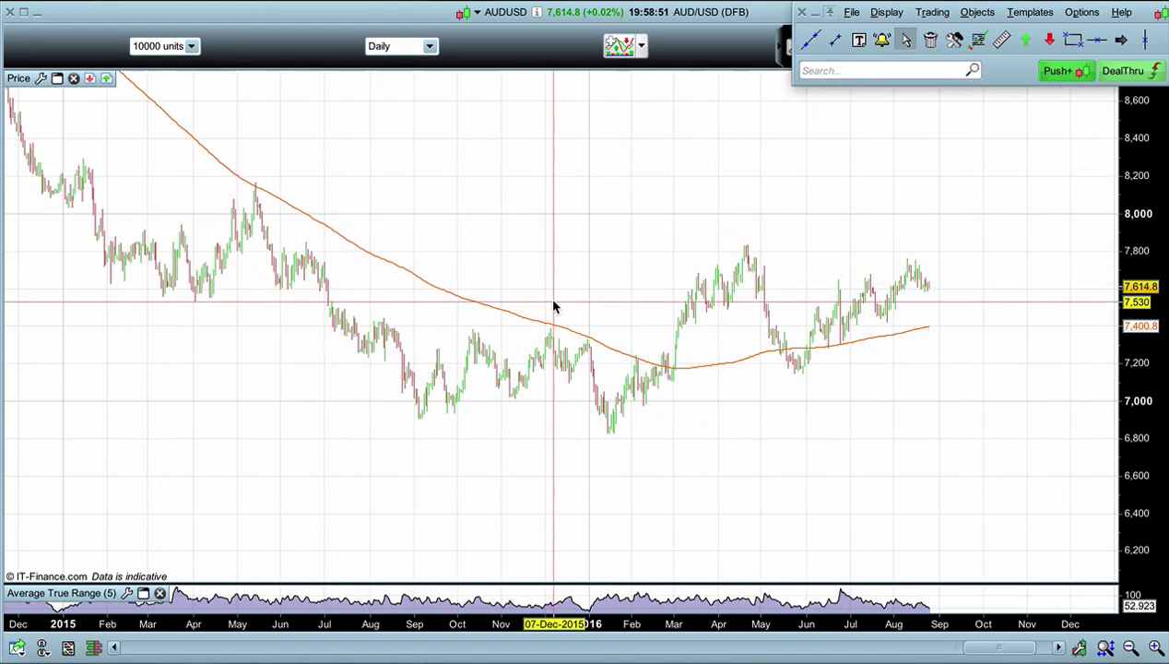
left_click_drag(1151, 420, 1120, 543)
left_click_drag(652, 368, 652, 255)
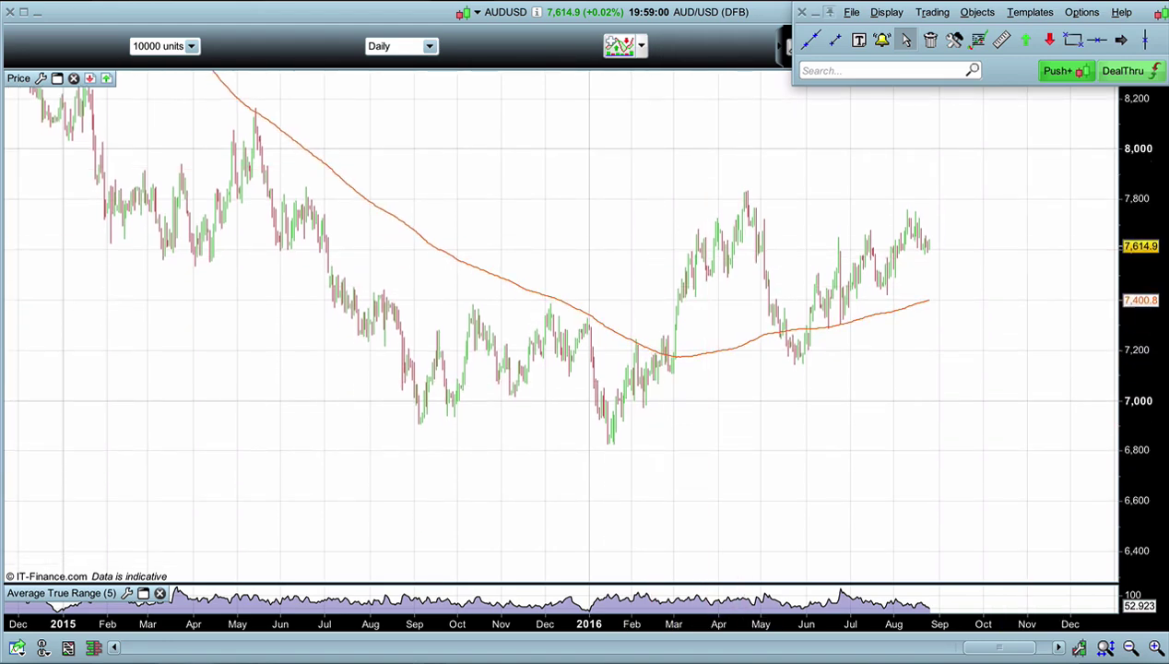
left_click_drag(539, 369, 479, 426)
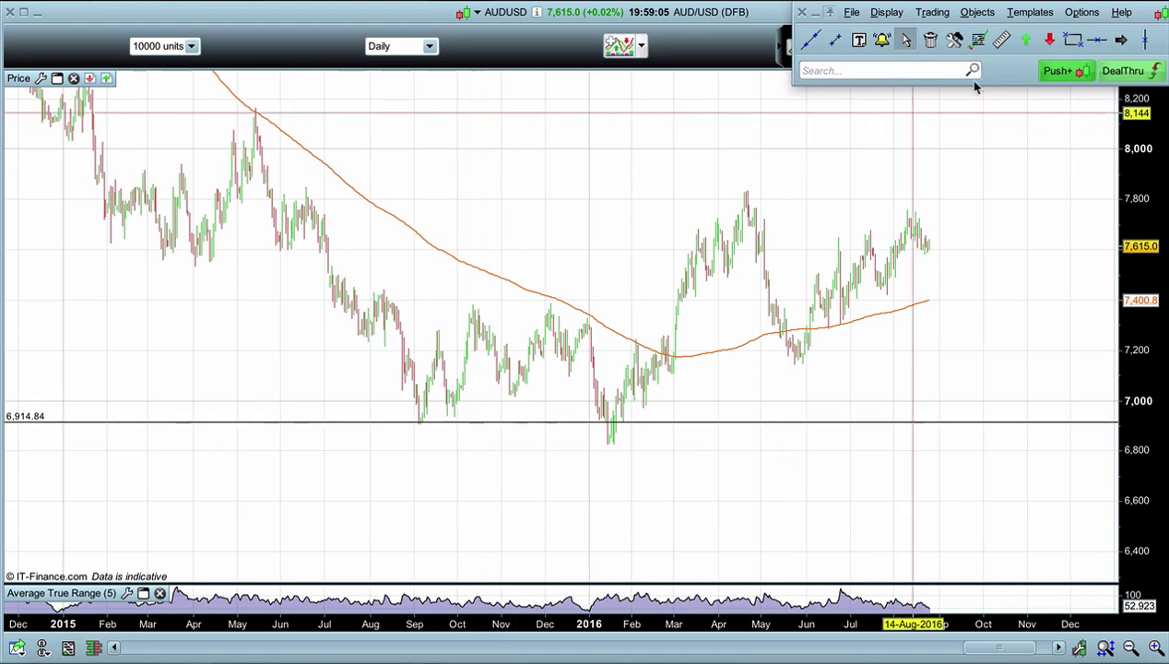
left_click_drag(550, 458, 532, 449)
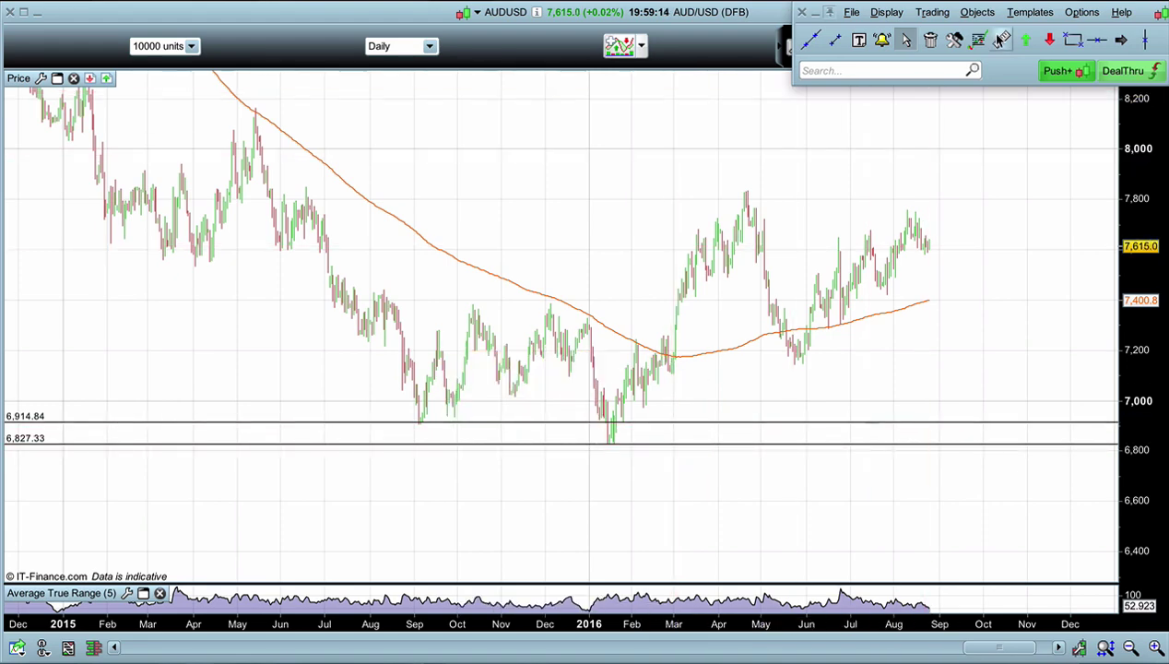
Draw a rectangle between the two horizontal lines from July 2015 to August 2016, plus a rightward arrow near 7,160 from August 2015 to February 2016
left_click(1072, 44)
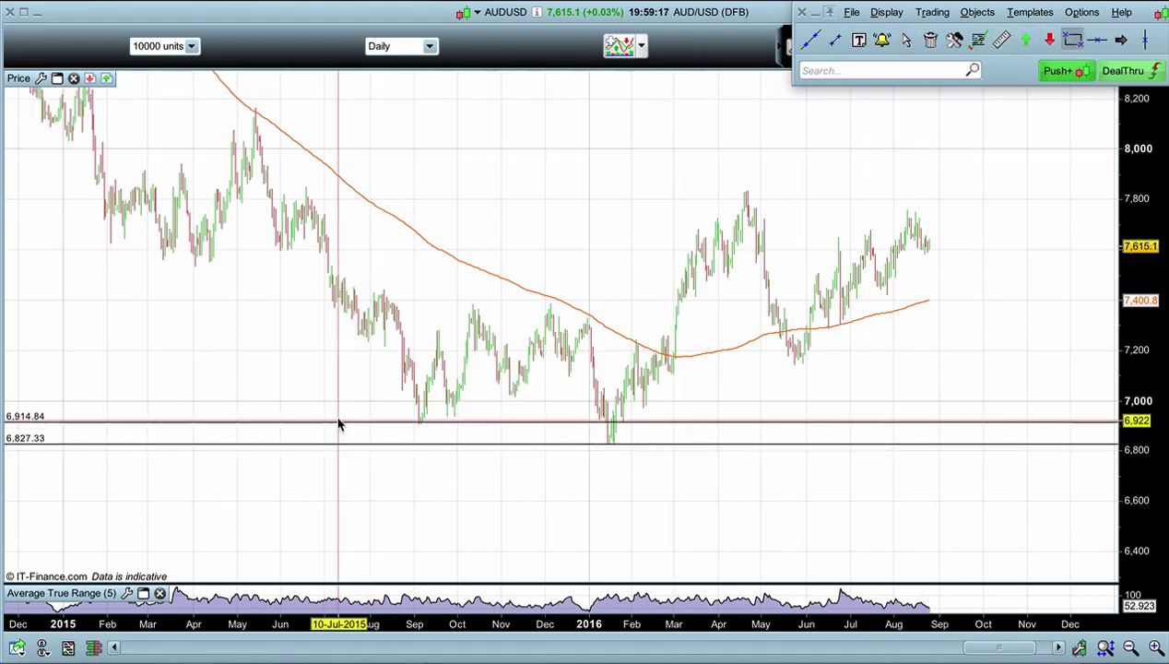
left_click_drag(343, 425, 931, 445)
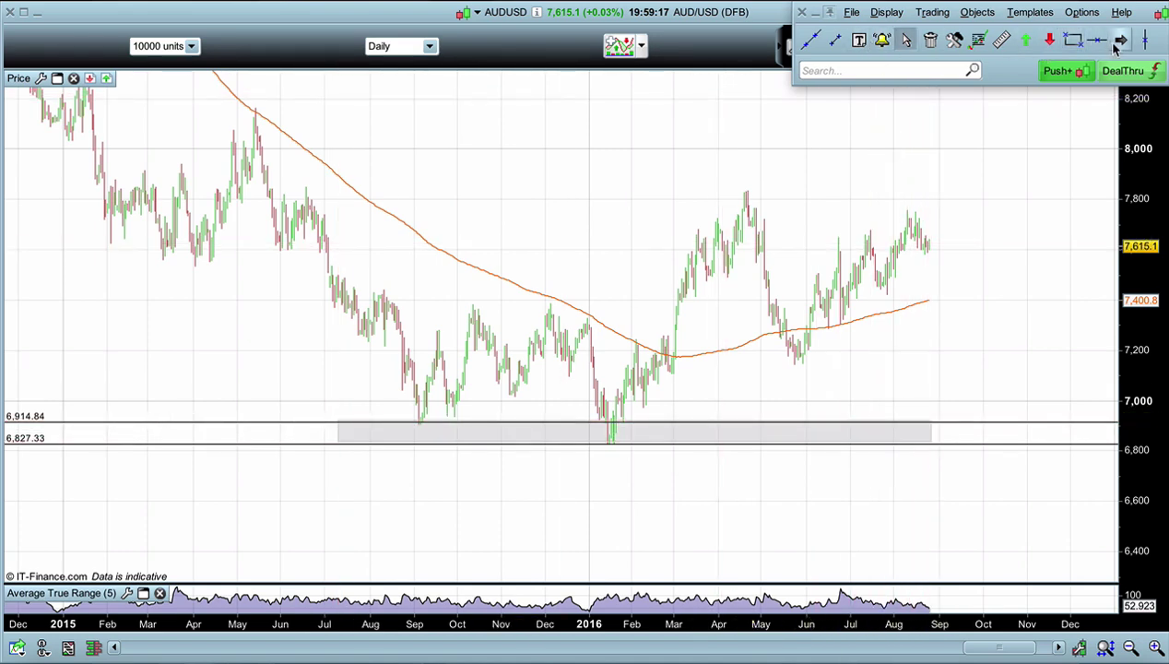
left_click_drag(373, 359, 643, 367)
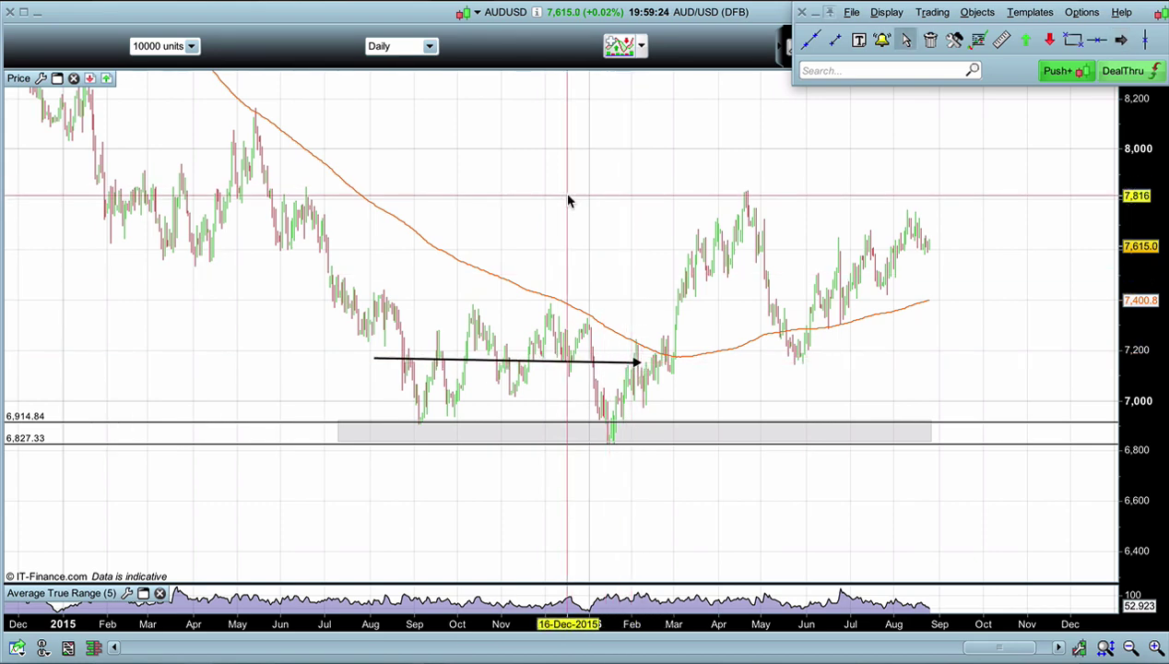
Delete the horizontal arrow, and draw an upward arrow from the January 2016 low to about 7,730 near the April 2016 high
right_click(555, 365)
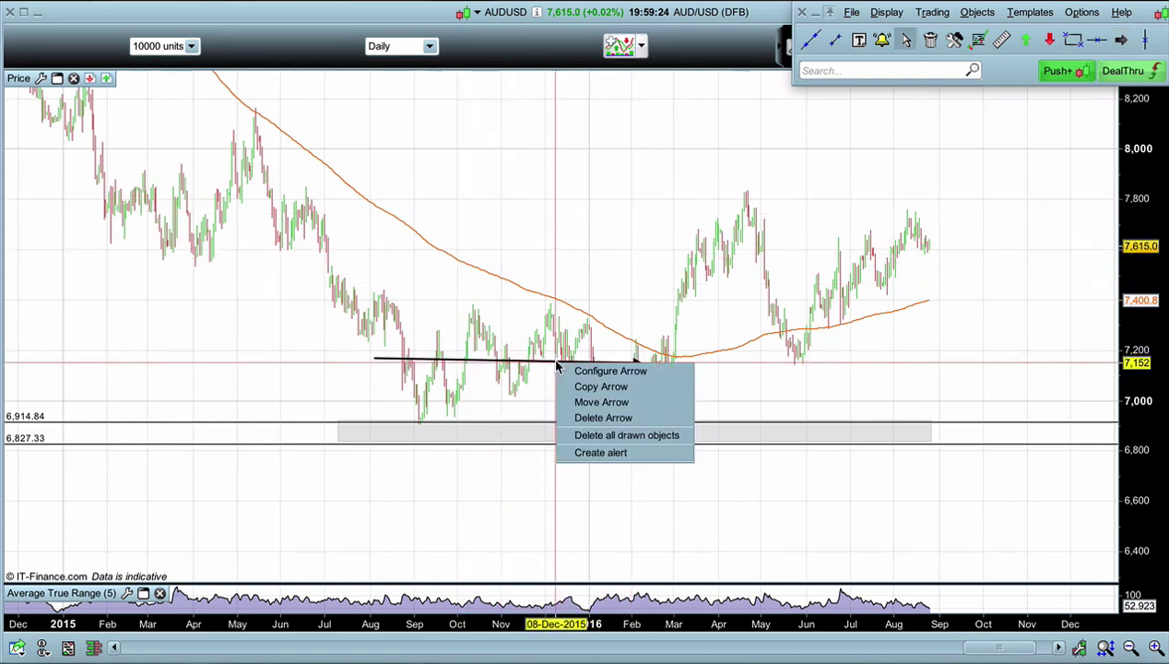
left_click(603, 420)
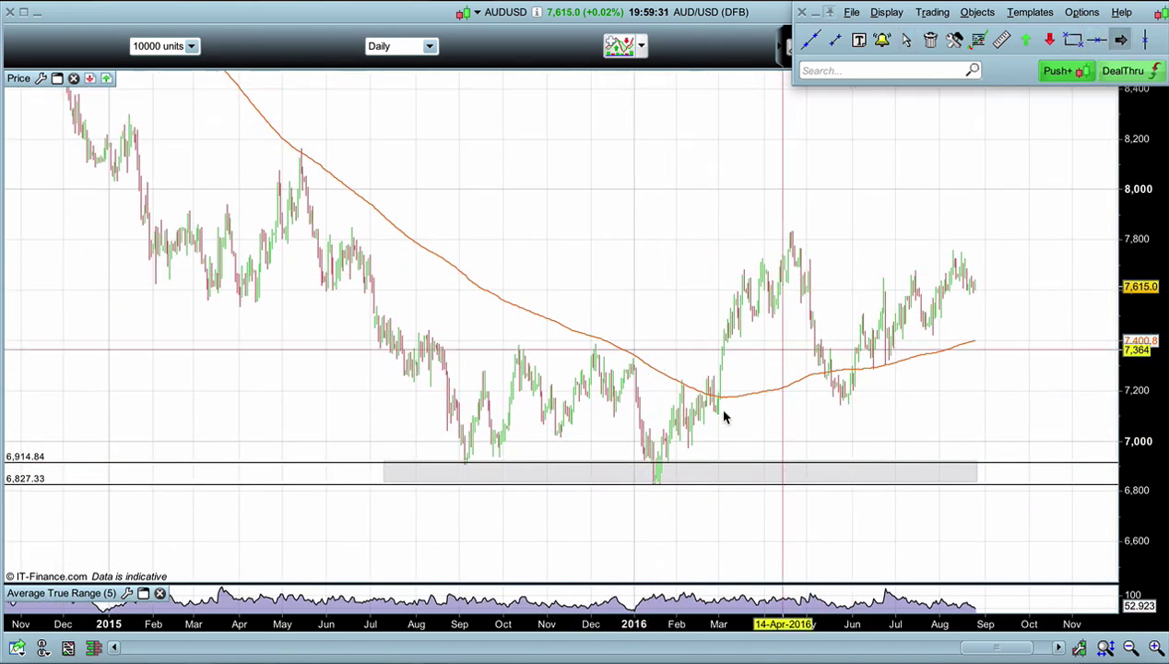
left_click_drag(654, 464, 789, 262)
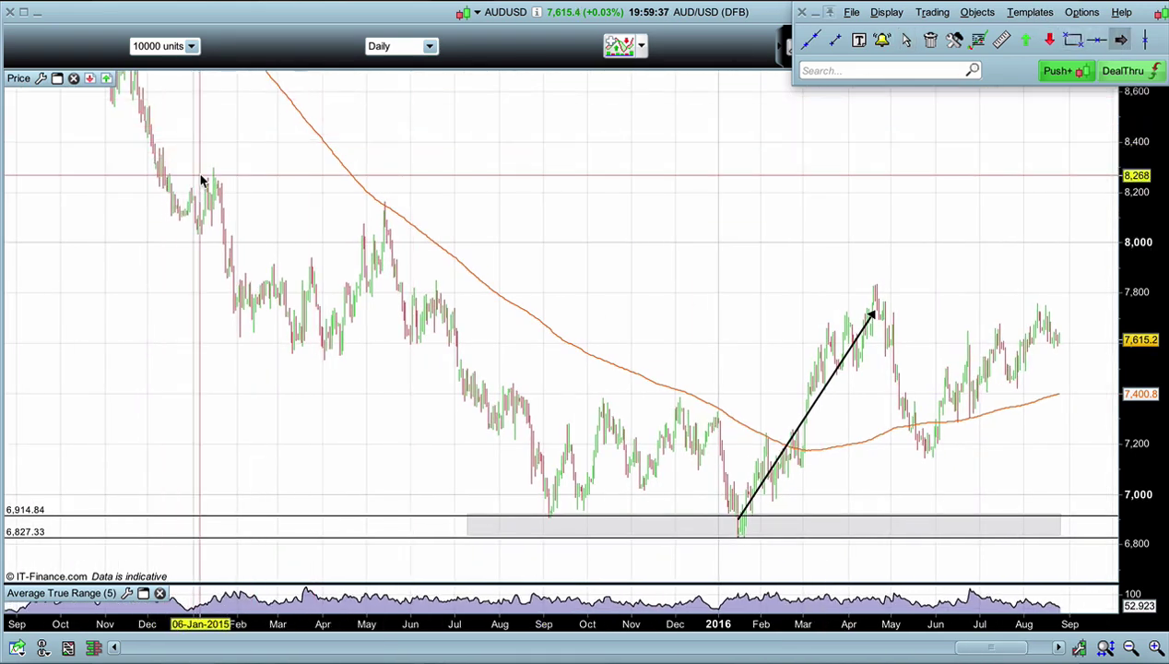
Trace the 2015 swings with arrows from the January high to the April low, the May high and the September low
mouse_move(210, 178)
left_mouse_down()
mouse_move(230, 258)
mouse_move(329, 351)
left_mouse_up()
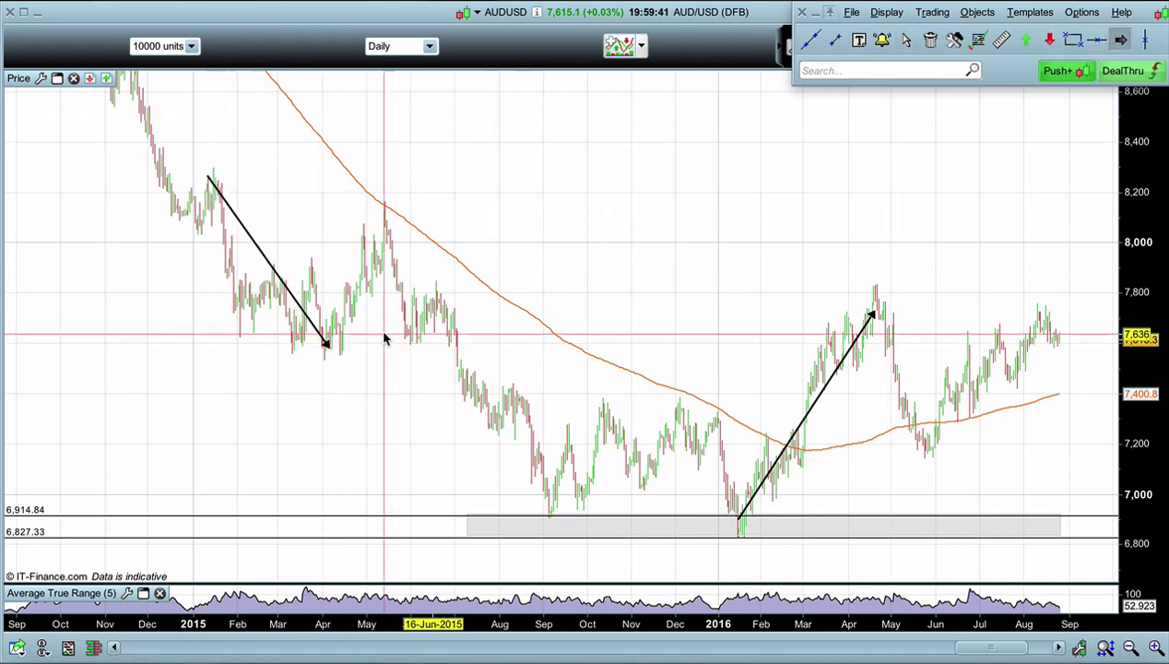
left_click_drag(326, 344, 391, 213)
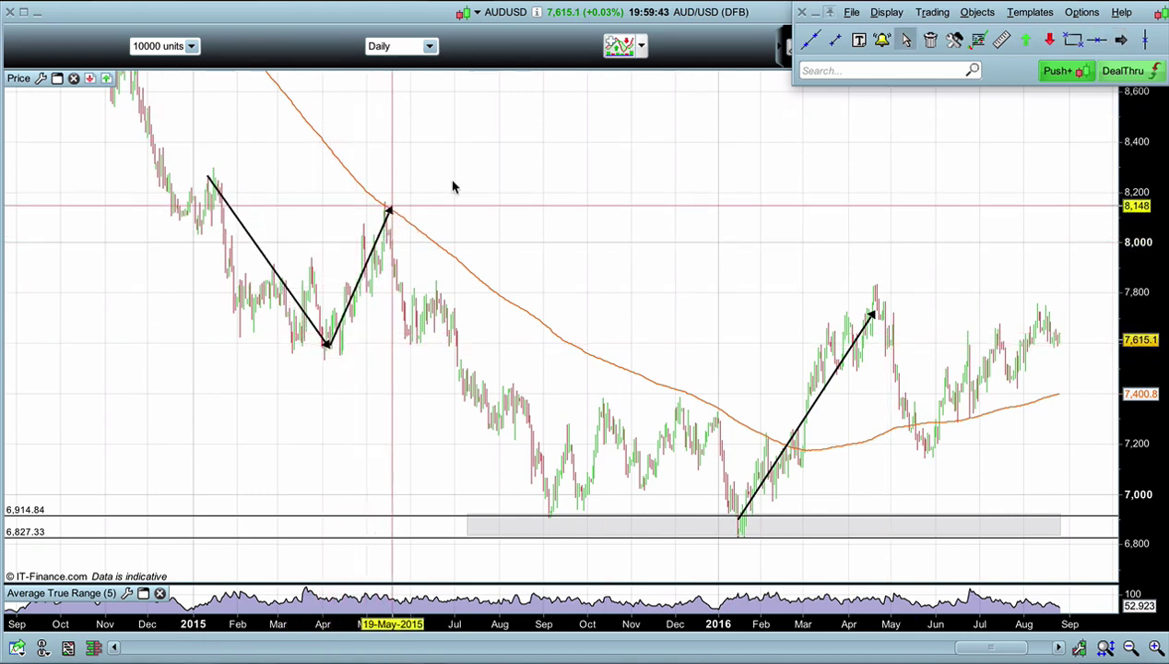
left_click_drag(389, 211, 573, 533)
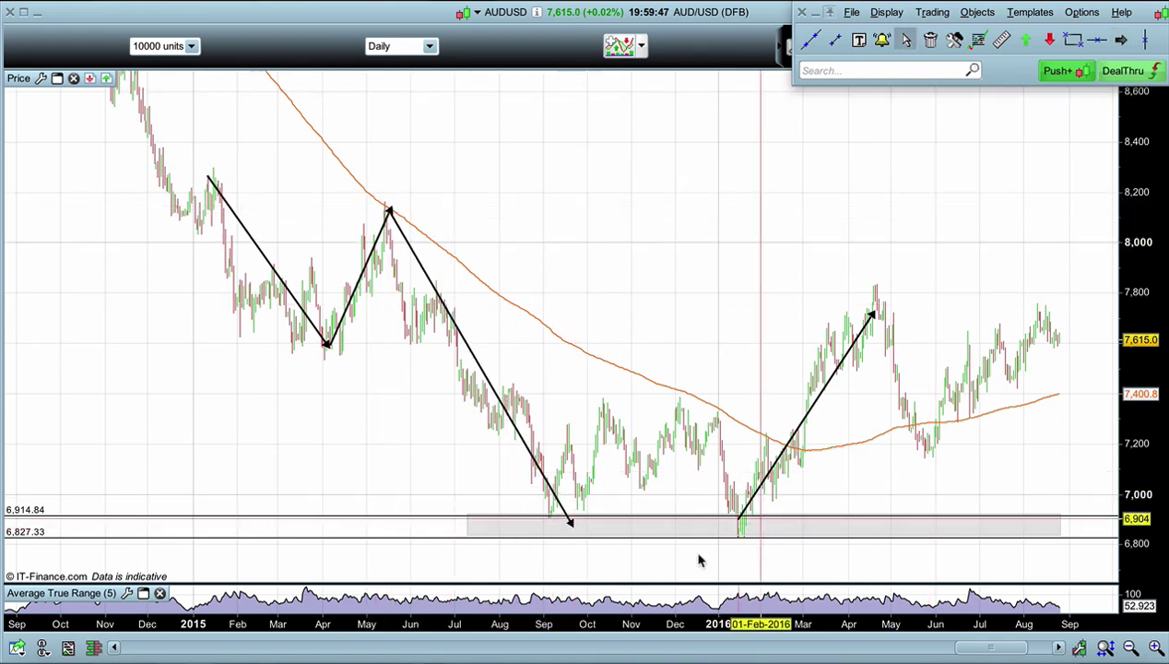
Draw a rectangle at about 7,610–7,720 from January 2015 to late August 2016, plus a downward arrow from the April 2016 high to the May low
left_click(1072, 39)
left_click_drag(213, 315, 1065, 342)
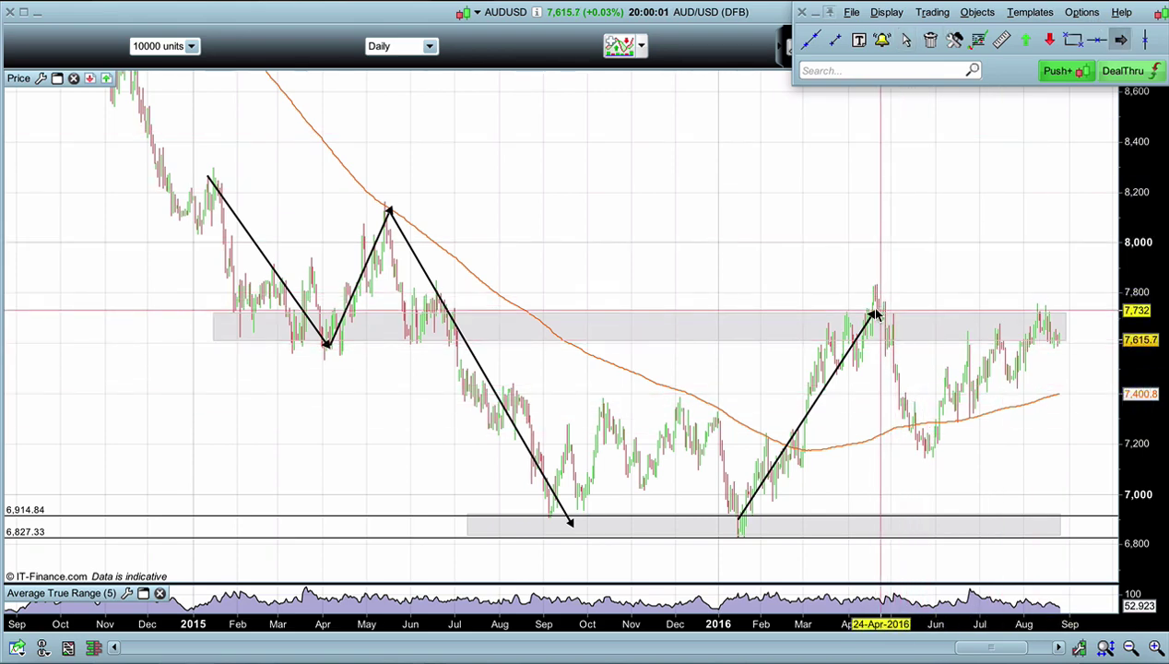
left_click_drag(873, 316, 921, 442)
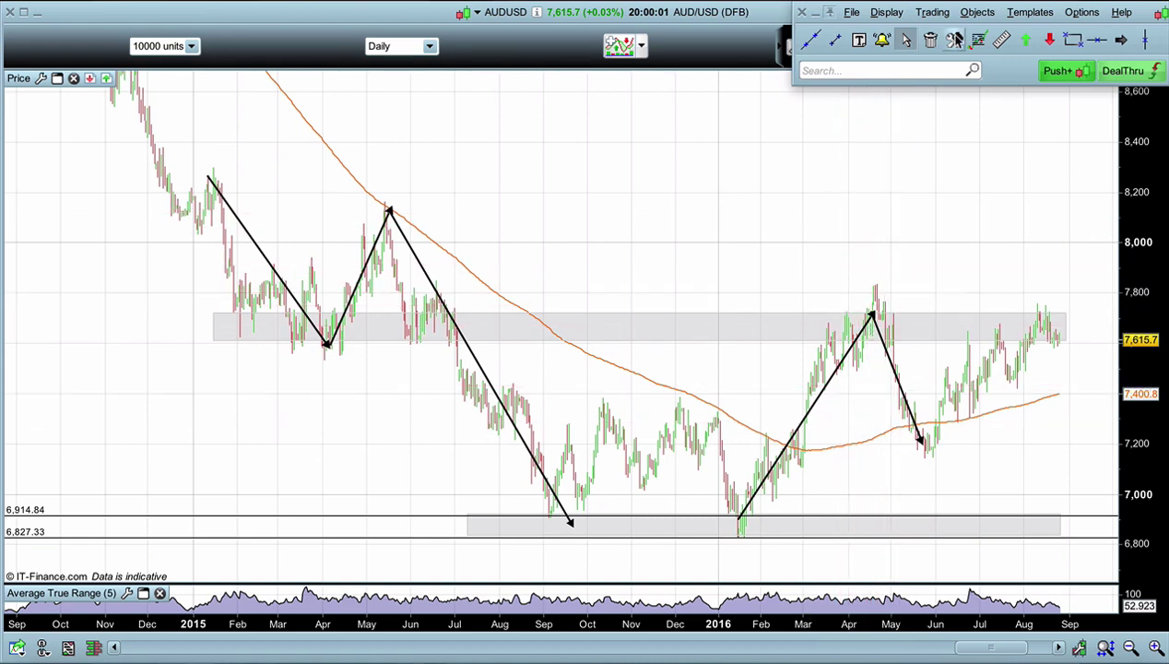
Draw a rectangle at about 7,300–7,380 from early July 2015 to early August 2016
left_click(1069, 42)
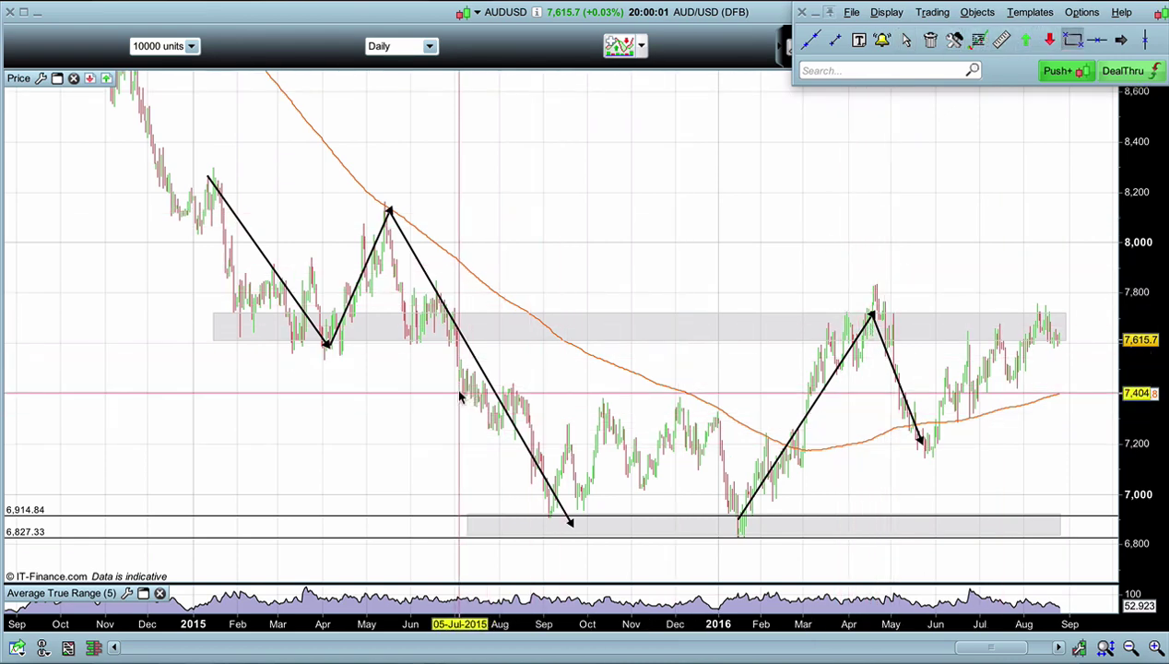
left_click_drag(459, 399, 1032, 417)
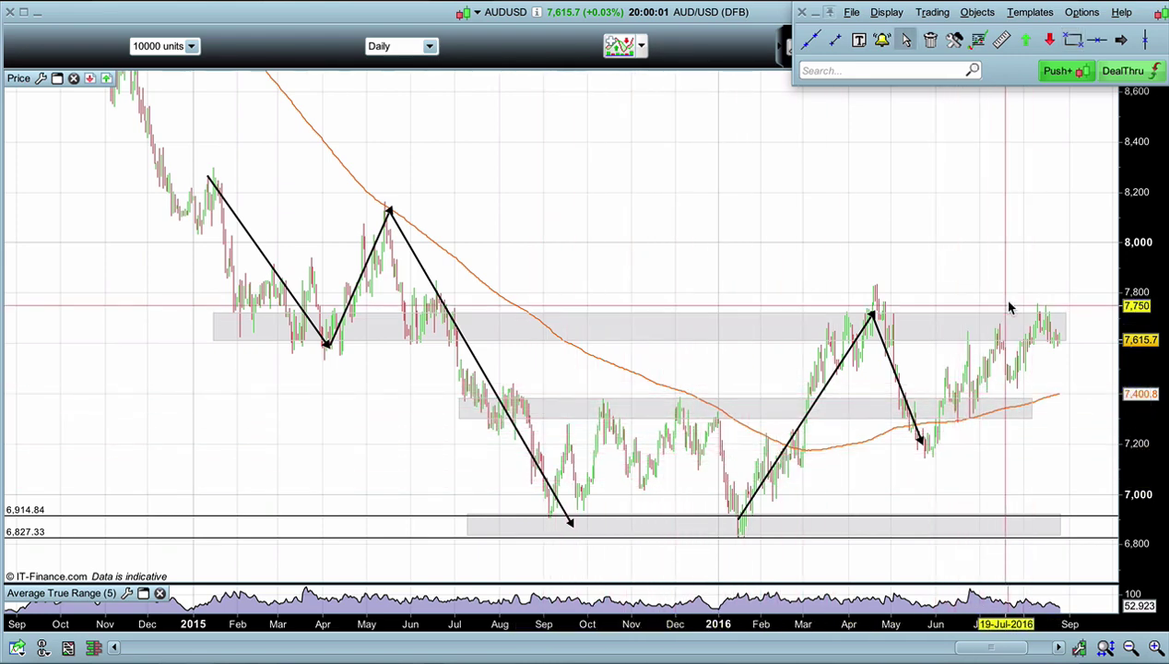
Mark the mid-2010 lows with a green up arrow beneath them and a horizontal line at 8,098
left_click_drag(686, 268, 602, 237)
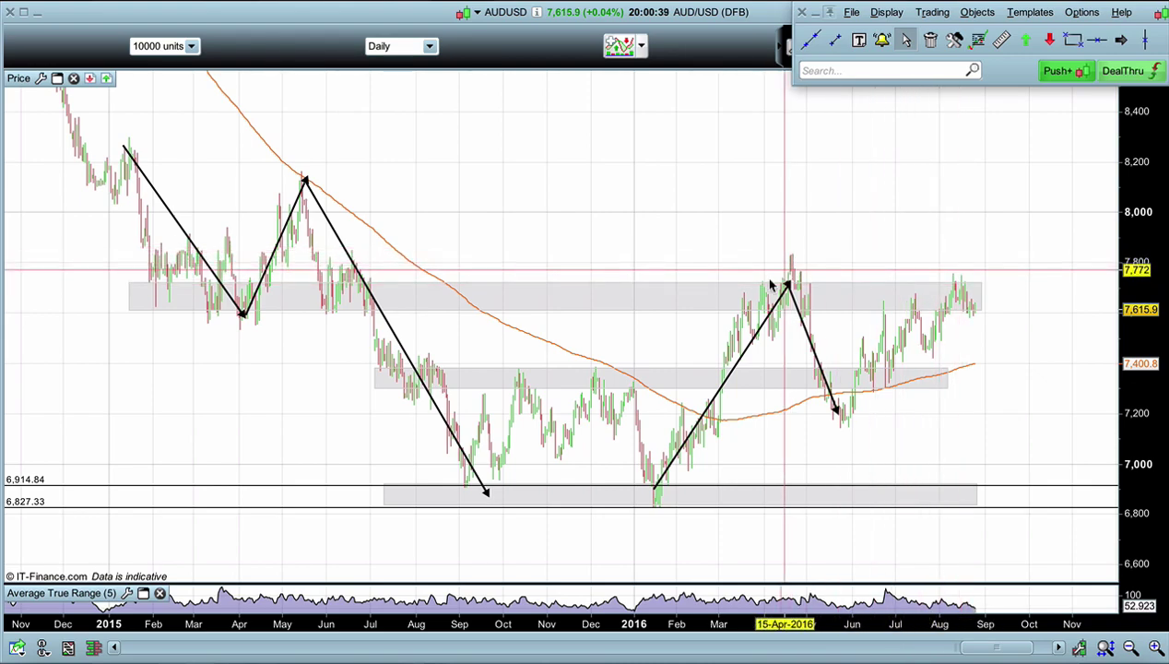
left_click_drag(694, 249, 814, 342)
scroll(785, 270, "down", 2)
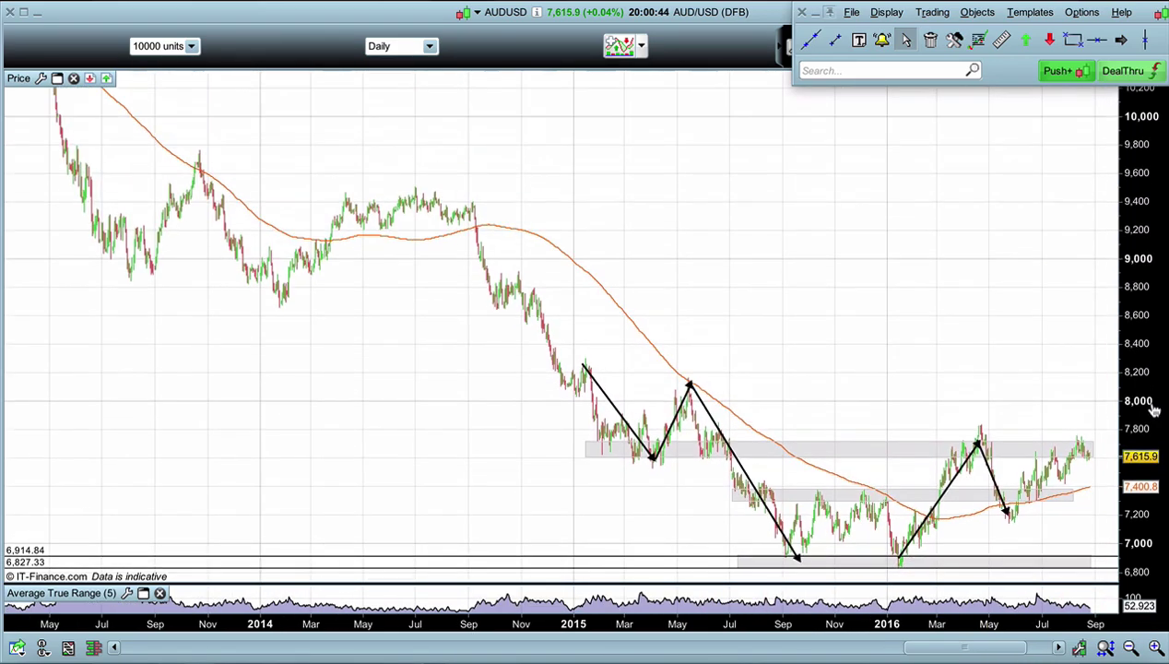
scroll(757, 332, "down", 6)
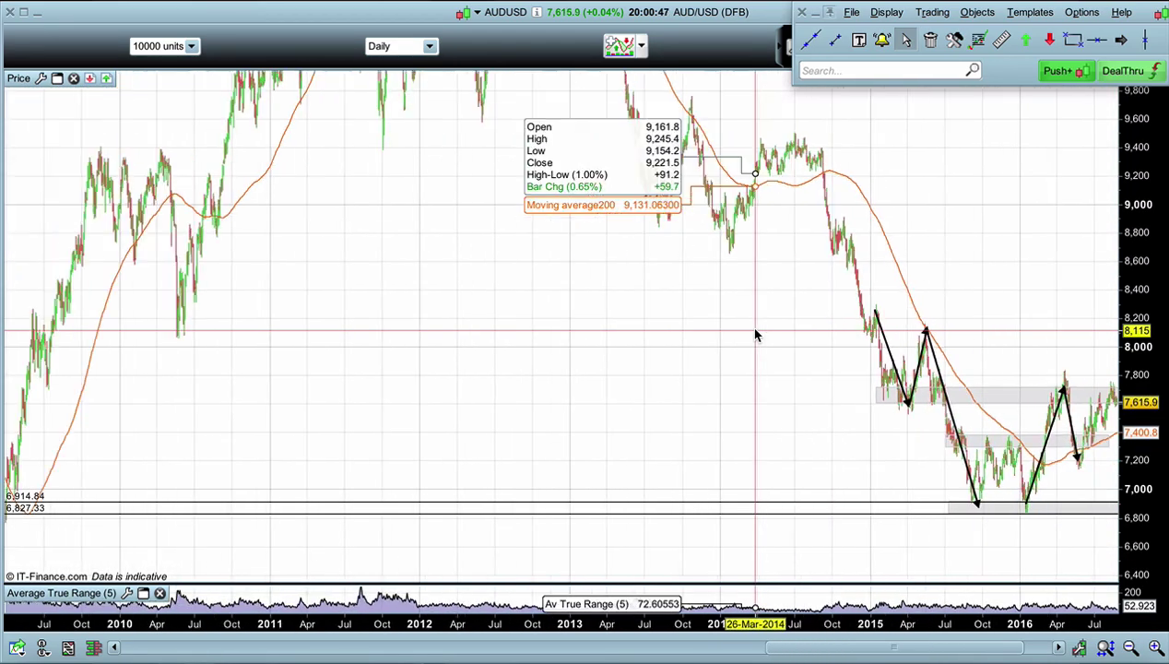
left_click(1021, 40)
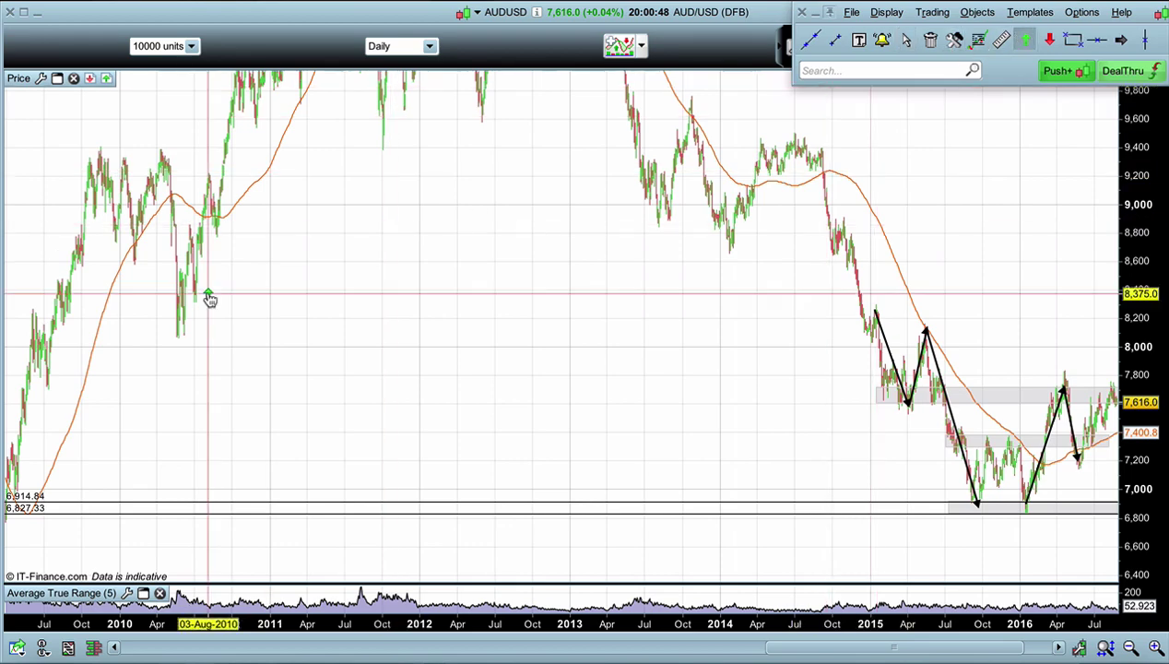
left_click(181, 353)
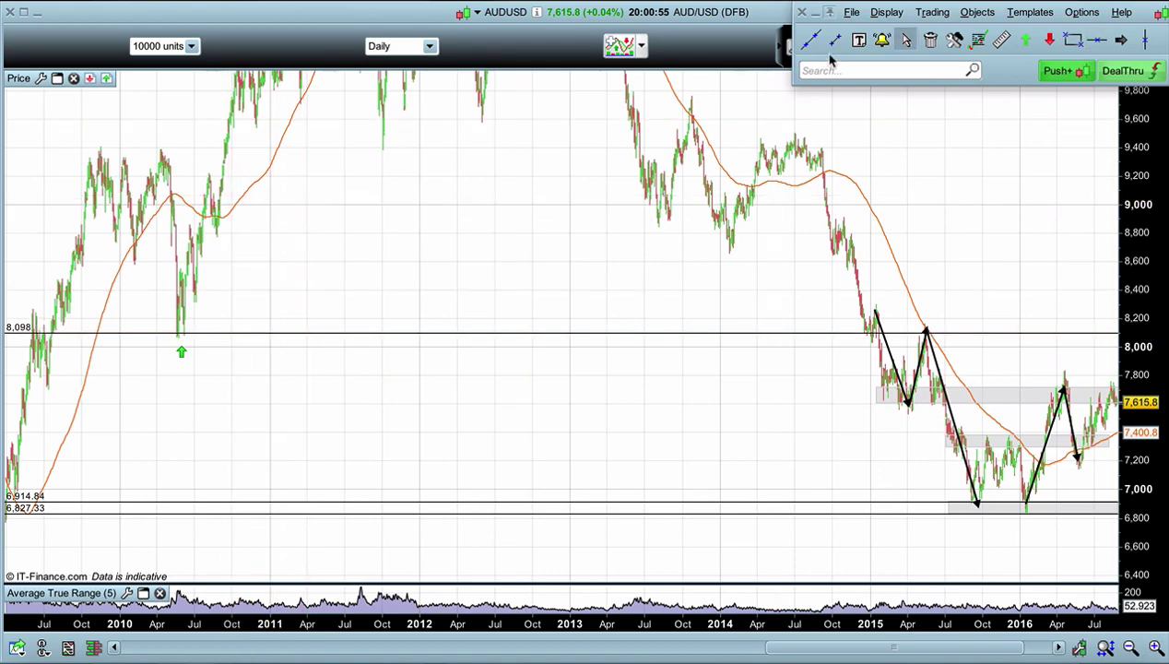
Place a green up arrow just below the 8,098 line, in the empty chart area around December 2016
scroll(736, 378, "up", 3)
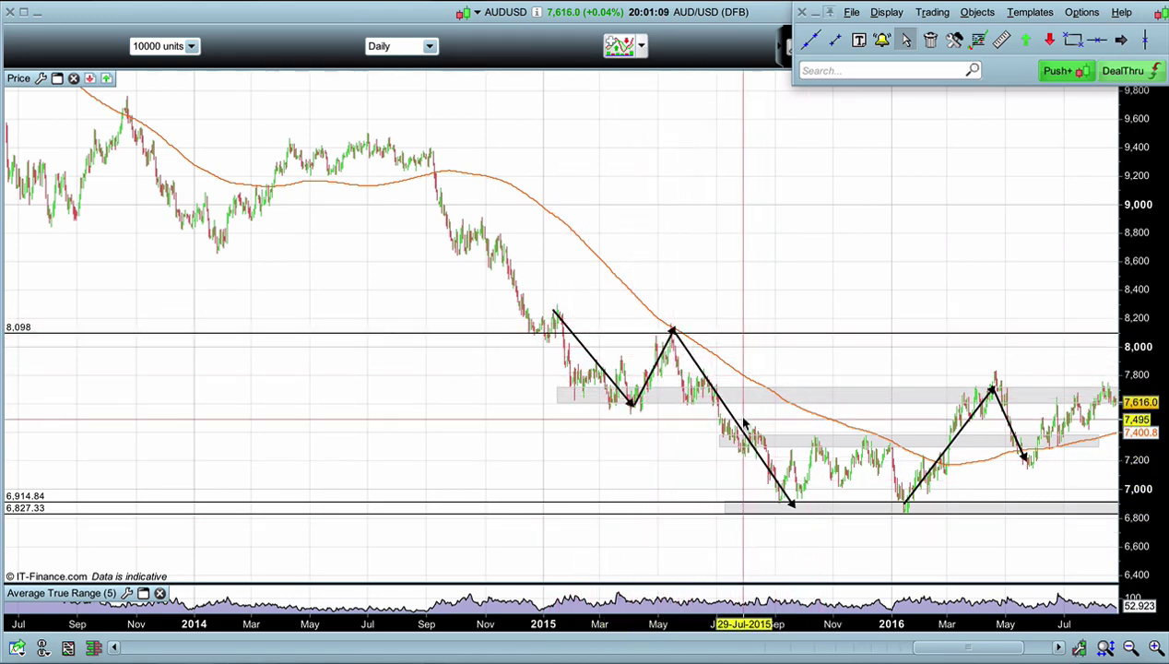
left_click_drag(744, 418, 496, 335)
scroll(667, 315, "down", 2)
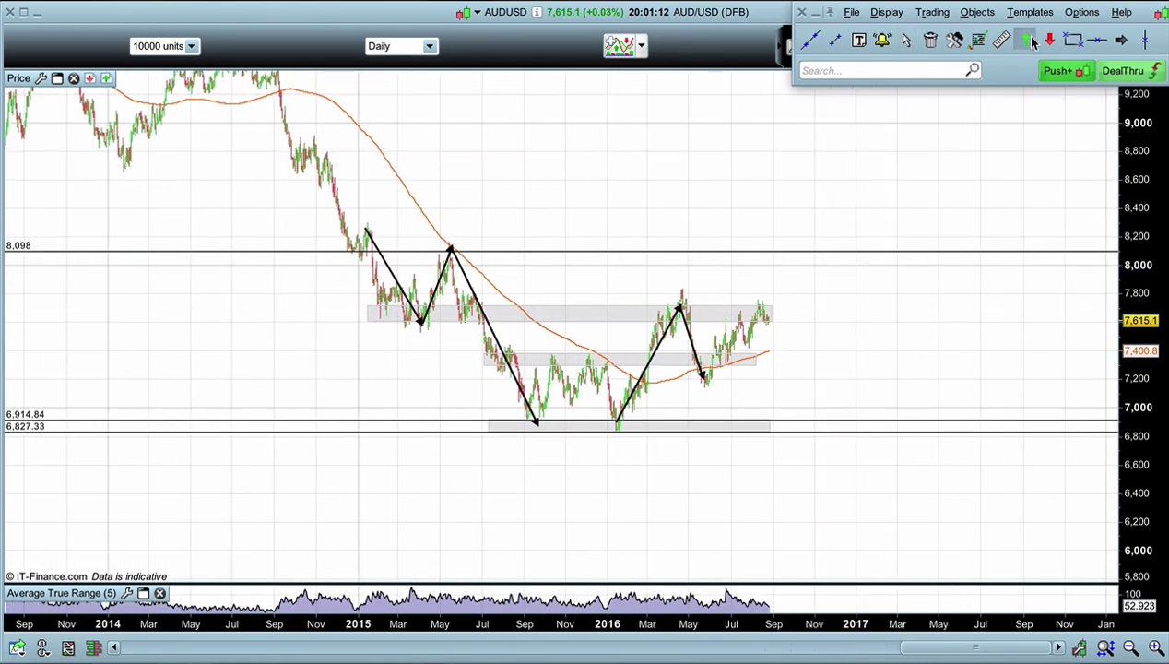
left_click(846, 257)
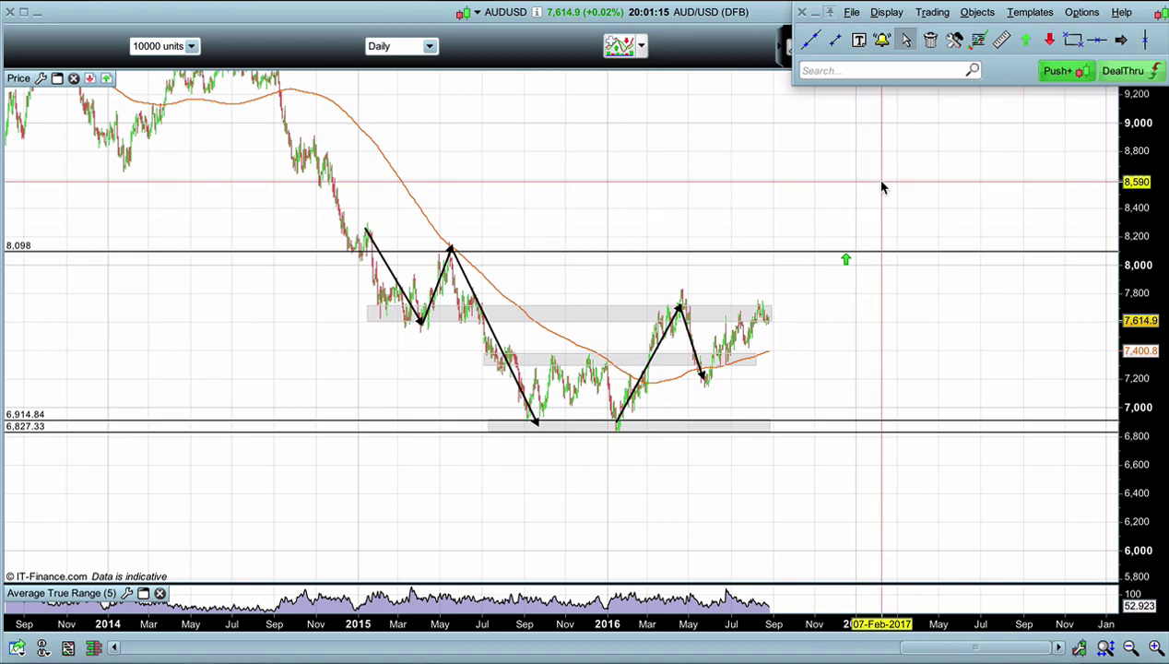
Delete the downward arrow running from the April 2016 high to the May 2016 low
left_click_drag(1140, 394, 1140, 619)
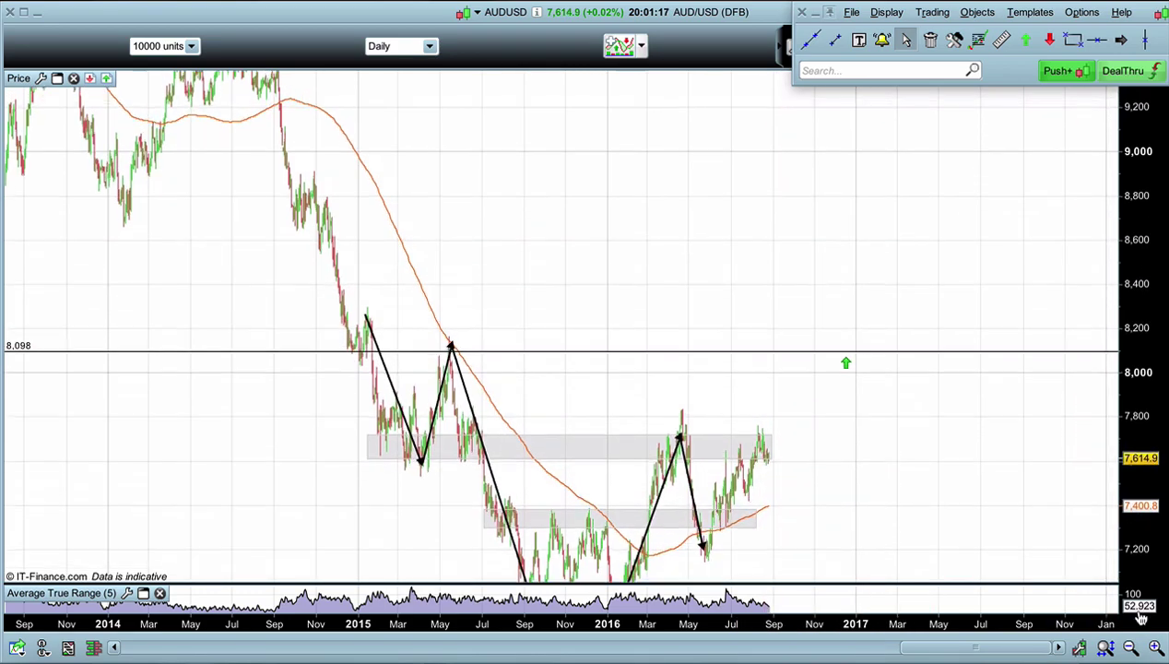
left_click_drag(1144, 283, 1075, 222)
left_click_drag(839, 374, 817, 217)
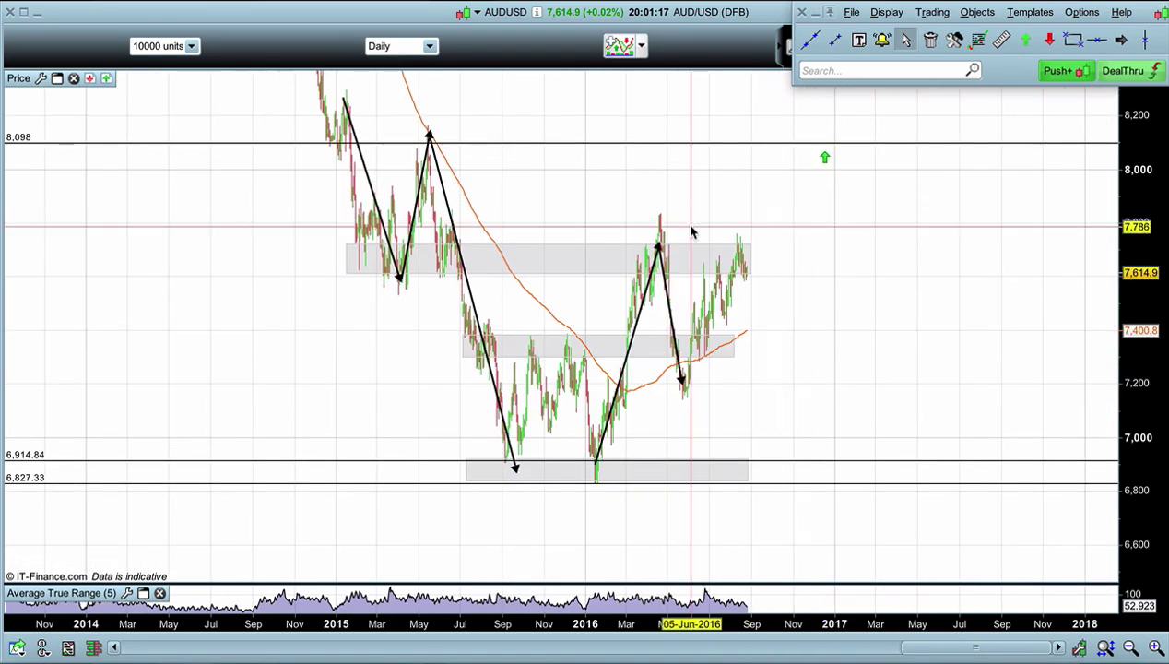
scroll(692, 227, "up", 3)
scroll(693, 232, "up", 2)
scroll(600, 235, "up", 2)
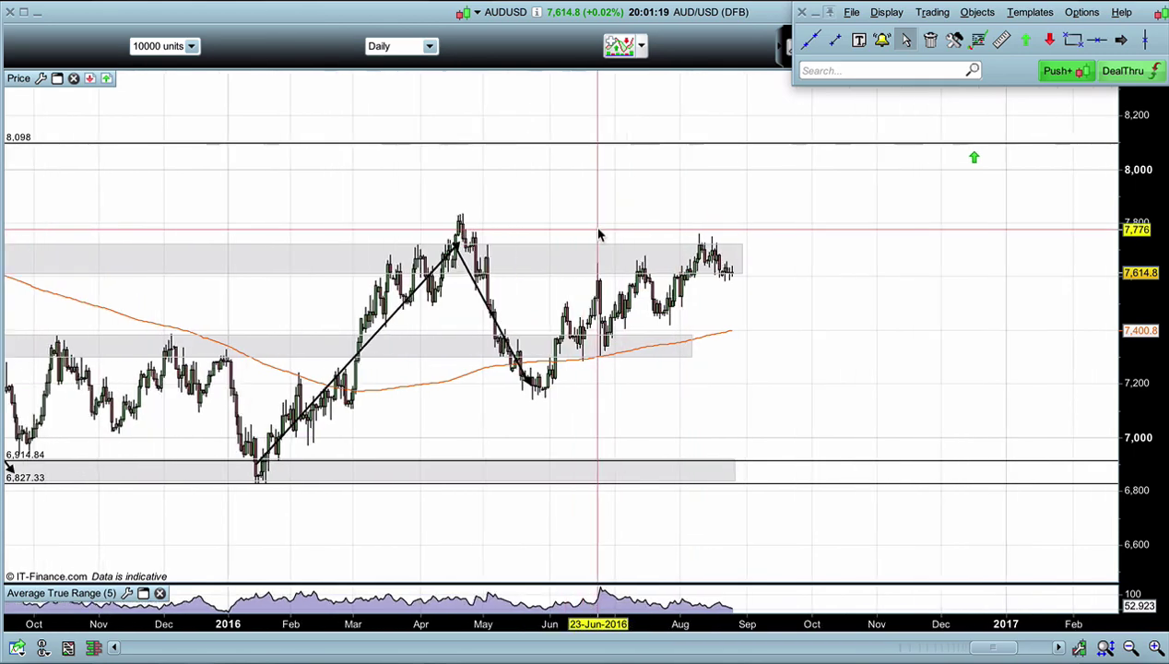
scroll(501, 226, "up", 2)
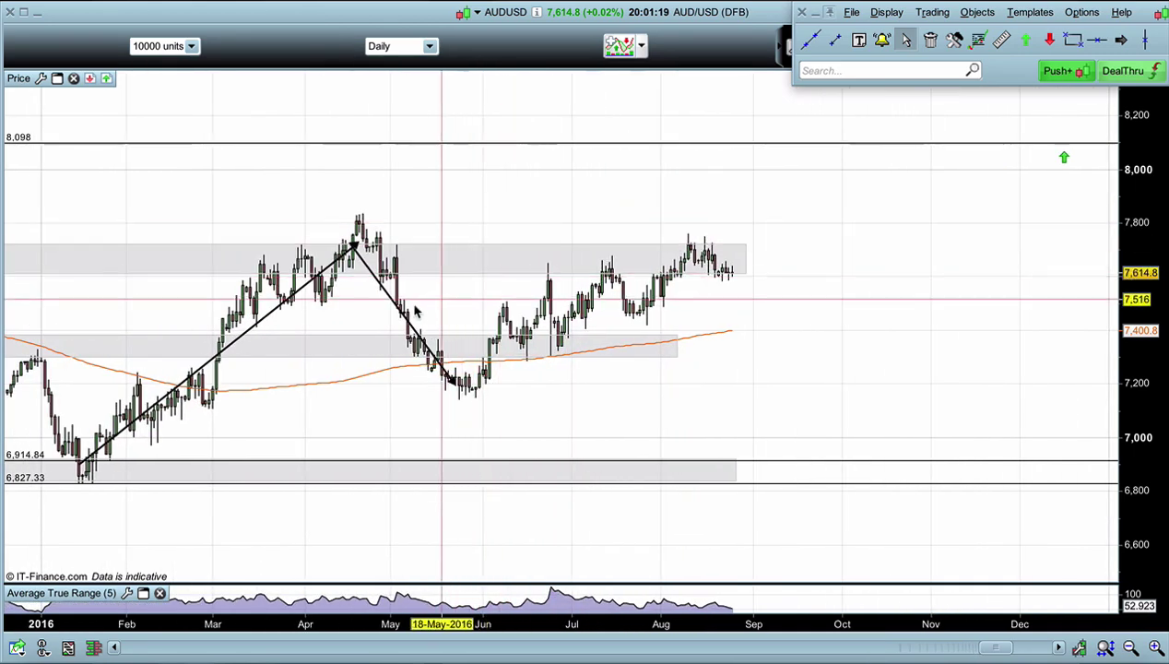
right_click(381, 292)
left_click(415, 342)
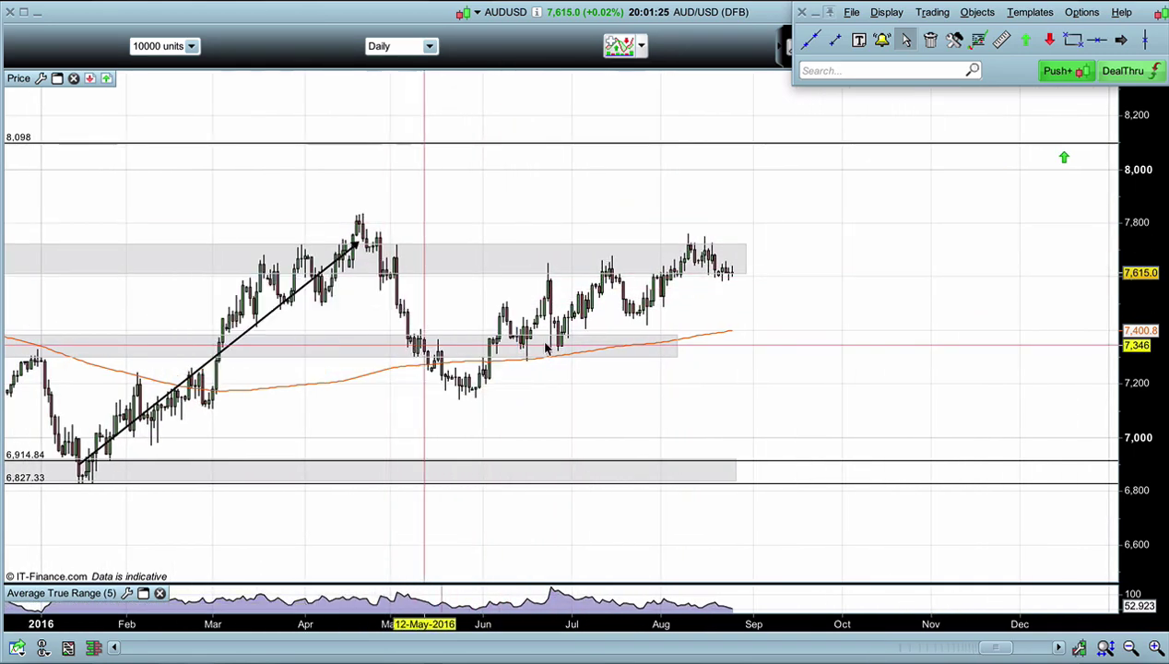
Draw two rising segments: from the late-May 2016 low to about 7,742 in September, and over the highs from May to about 7,850 in September
scroll(546, 348, "down", 1)
left_click_drag(546, 348, 795, 292)
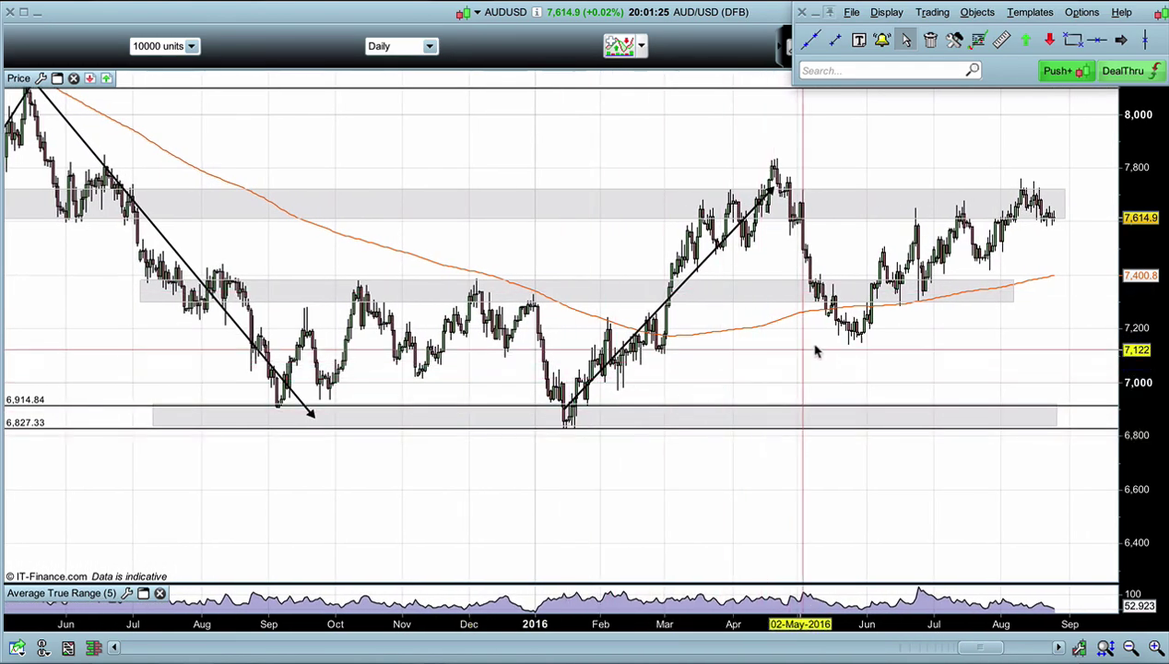
left_click_drag(838, 343, 626, 353)
left_click(837, 41)
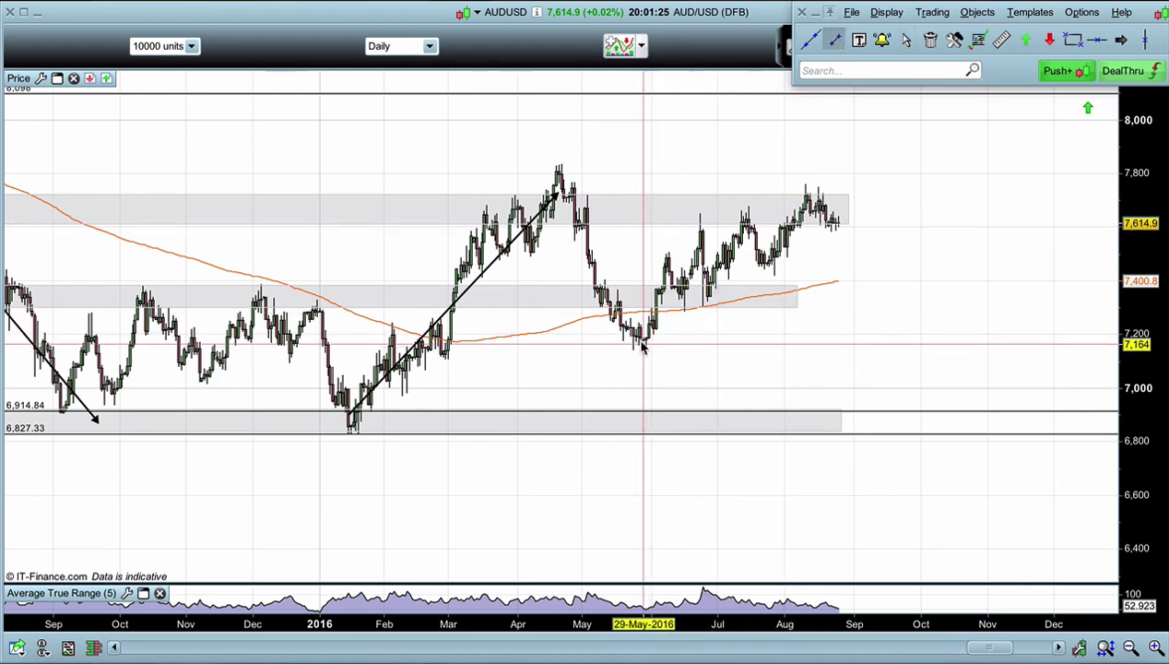
left_click_drag(640, 346, 898, 197)
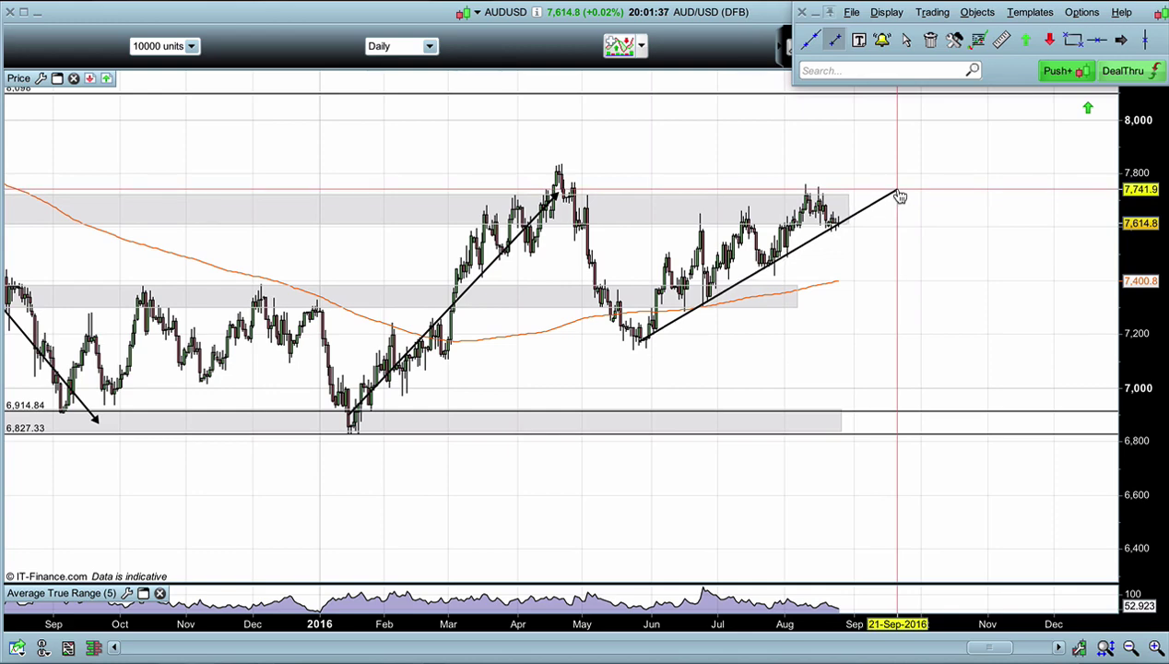
left_click(832, 40)
left_click_drag(597, 284, 876, 167)
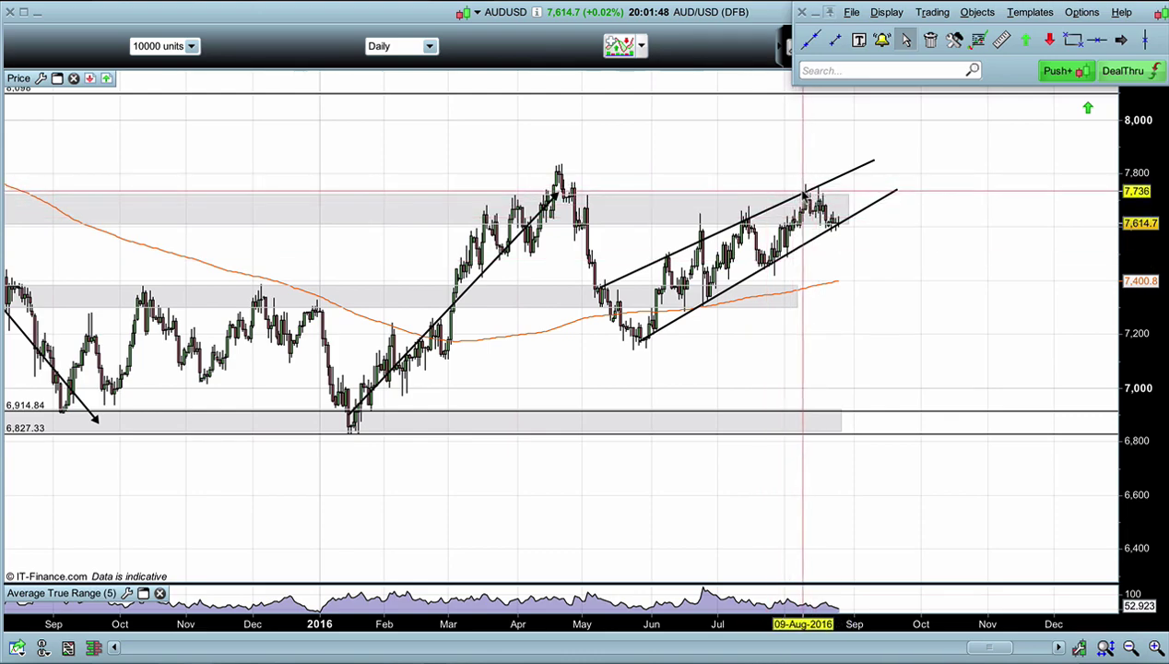
Place horizontal lines at 8,166.29, 8,209.52 and 8,295.98, marking the May 2015 high and the January 2015 resistance levels
scroll(834, 226, "up", 2)
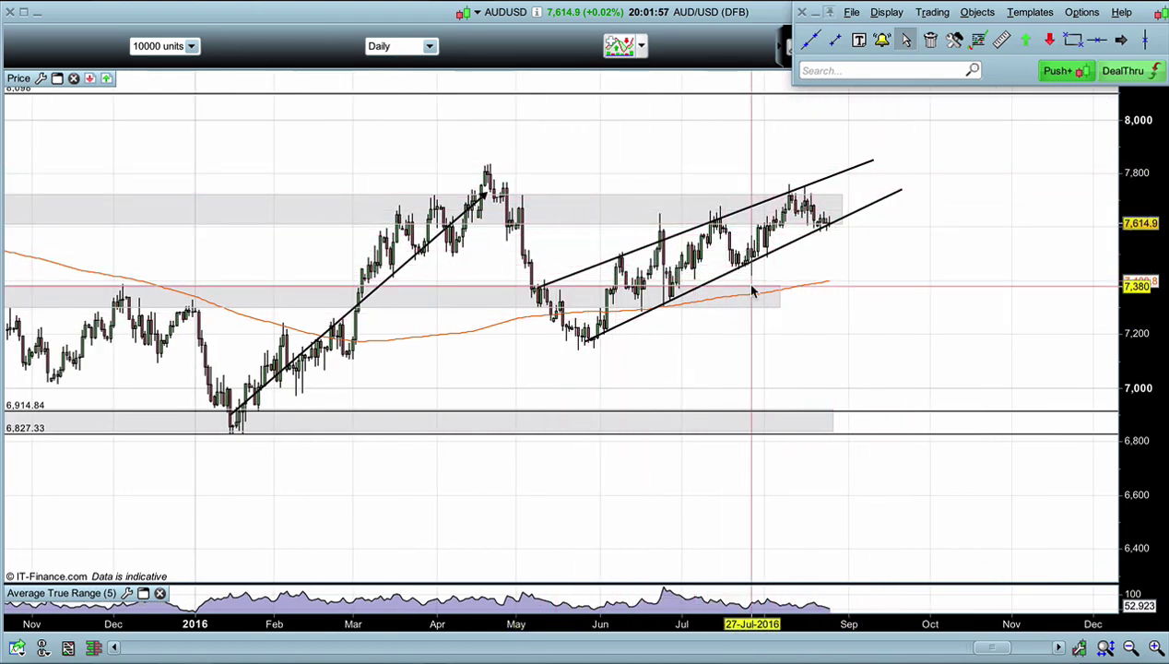
scroll(752, 291, "down", 2)
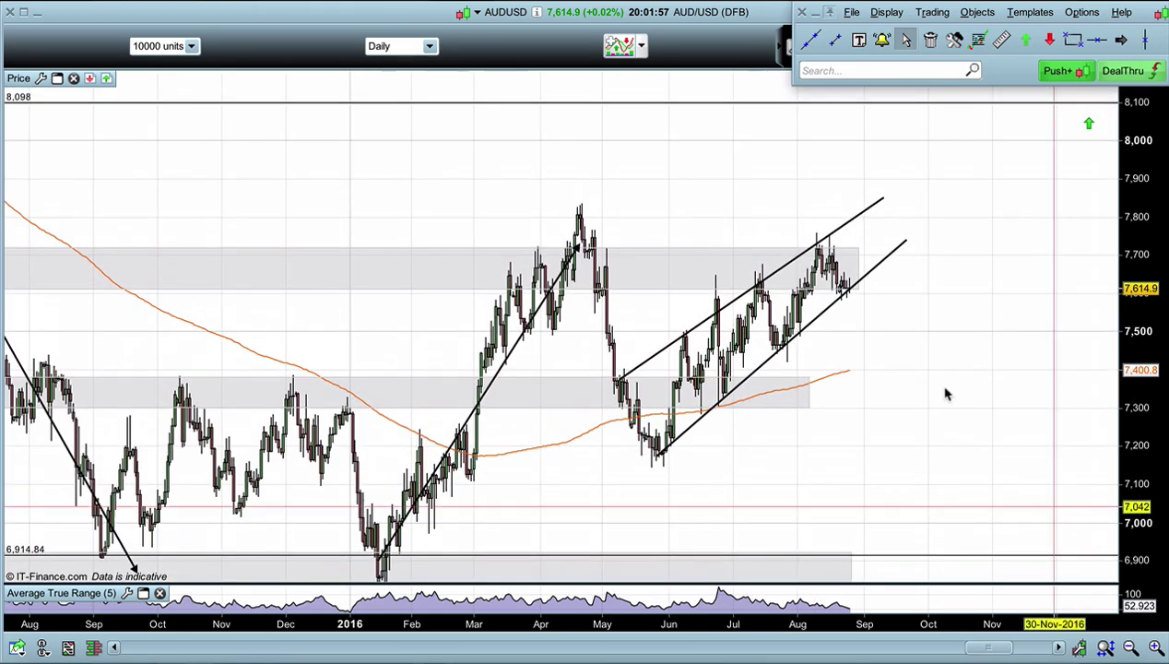
left_click_drag(756, 378, 777, 330)
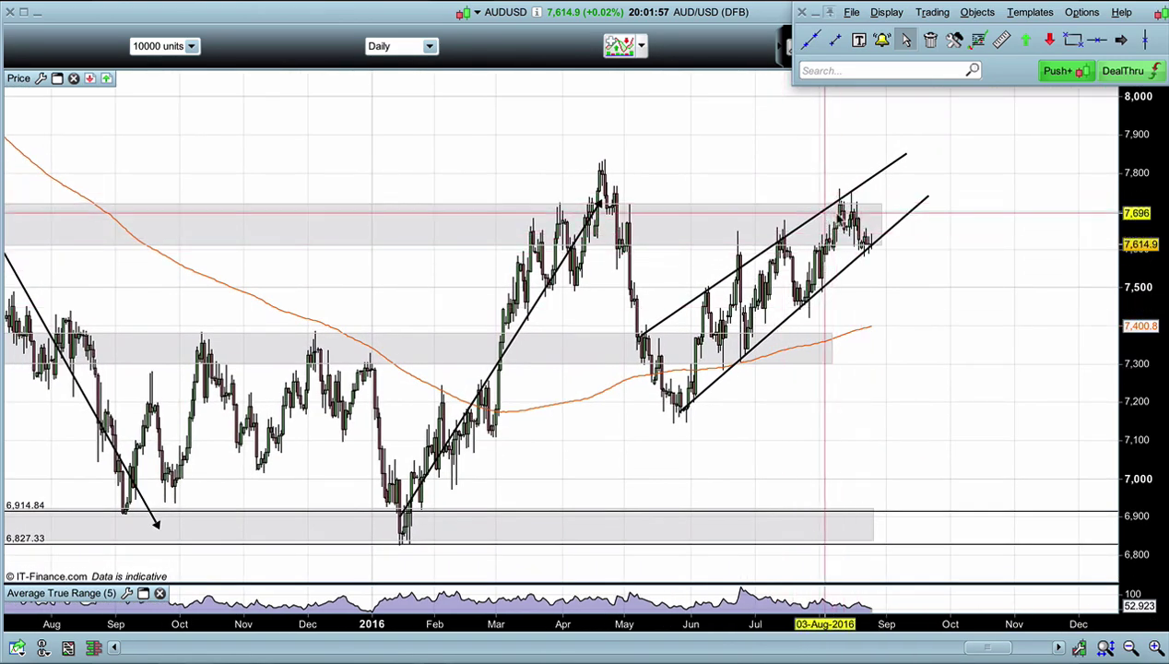
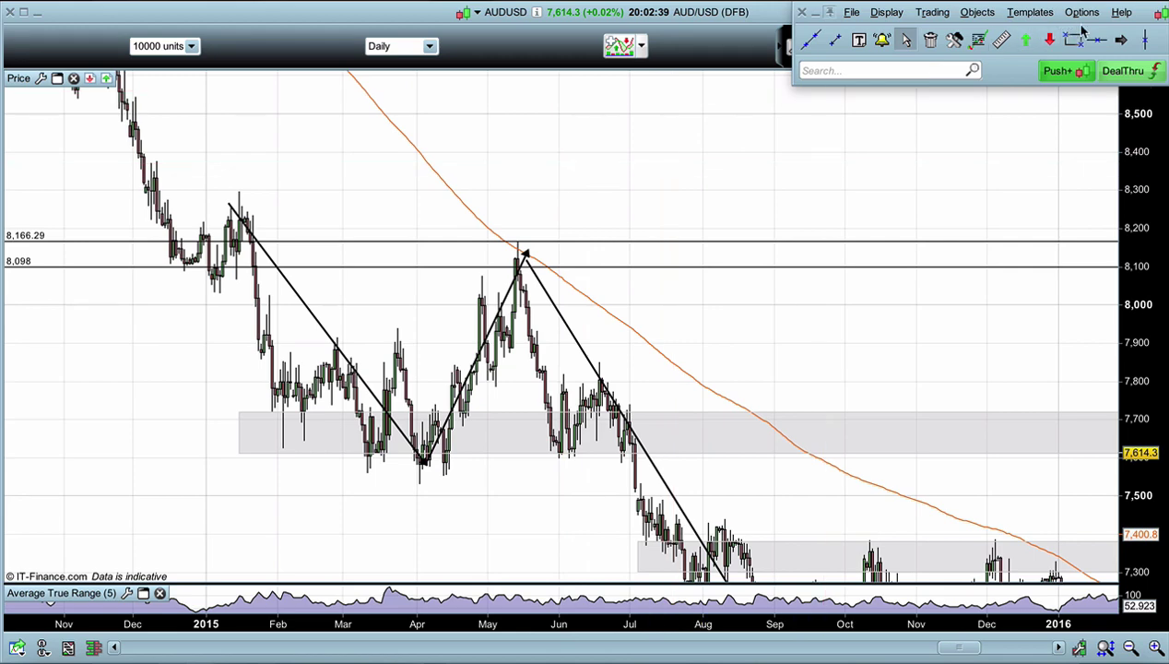
left_click(1095, 39)
left_click_drag(329, 231, 328, 232)
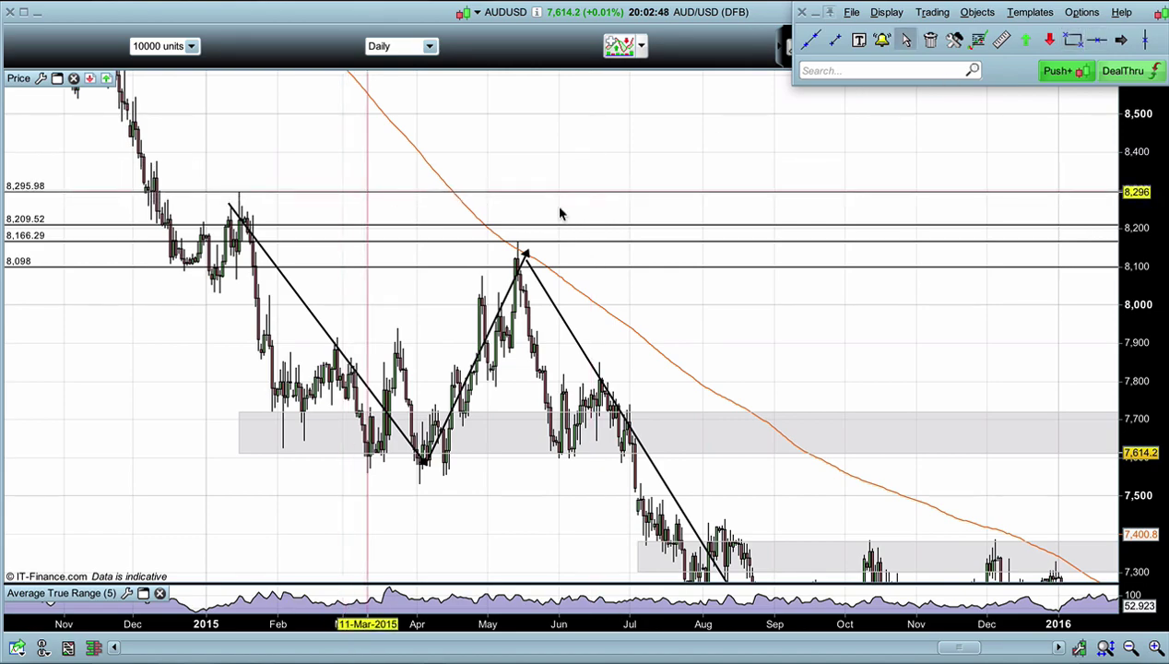
Draw a rectangle between the 8,098 and 8,166.29 lines from late May to early December 2016
left_click_drag(822, 242, 424, 241)
left_click_drag(719, 241, 671, 241)
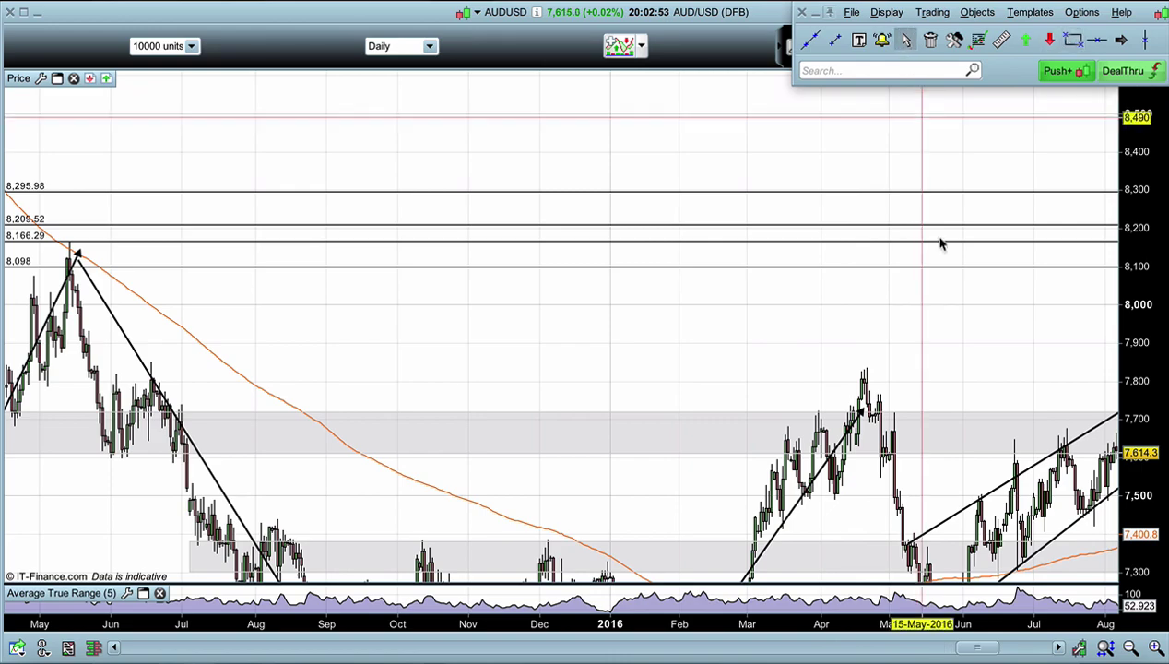
scroll(940, 243, "right", 5)
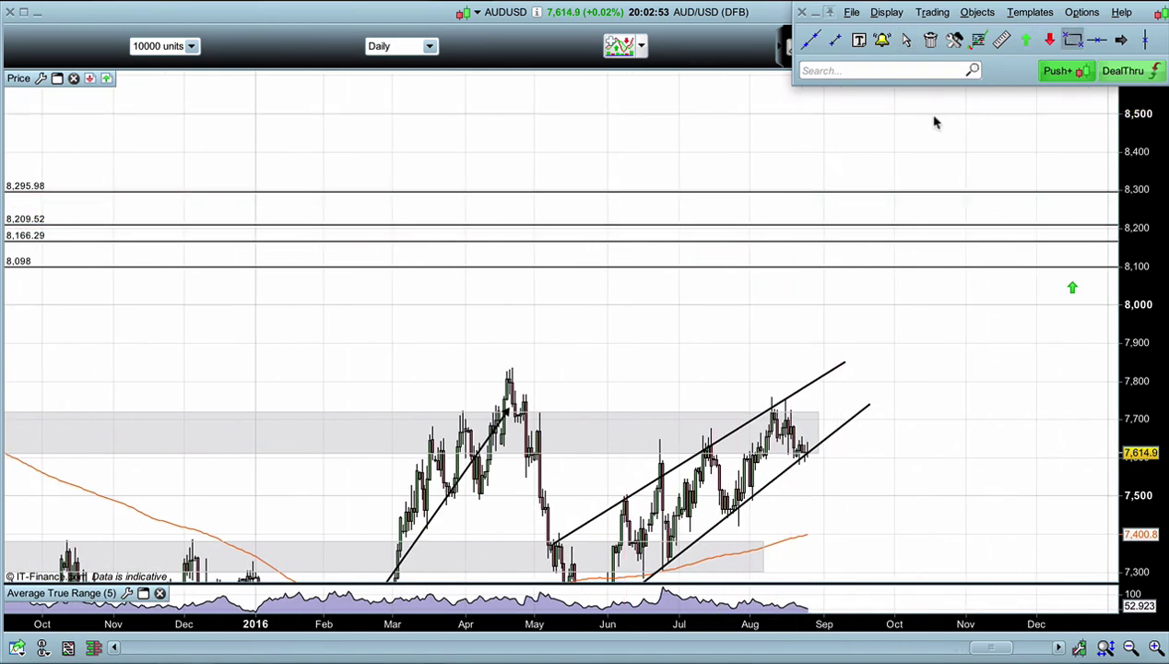
left_click_drag(583, 241, 1056, 267)
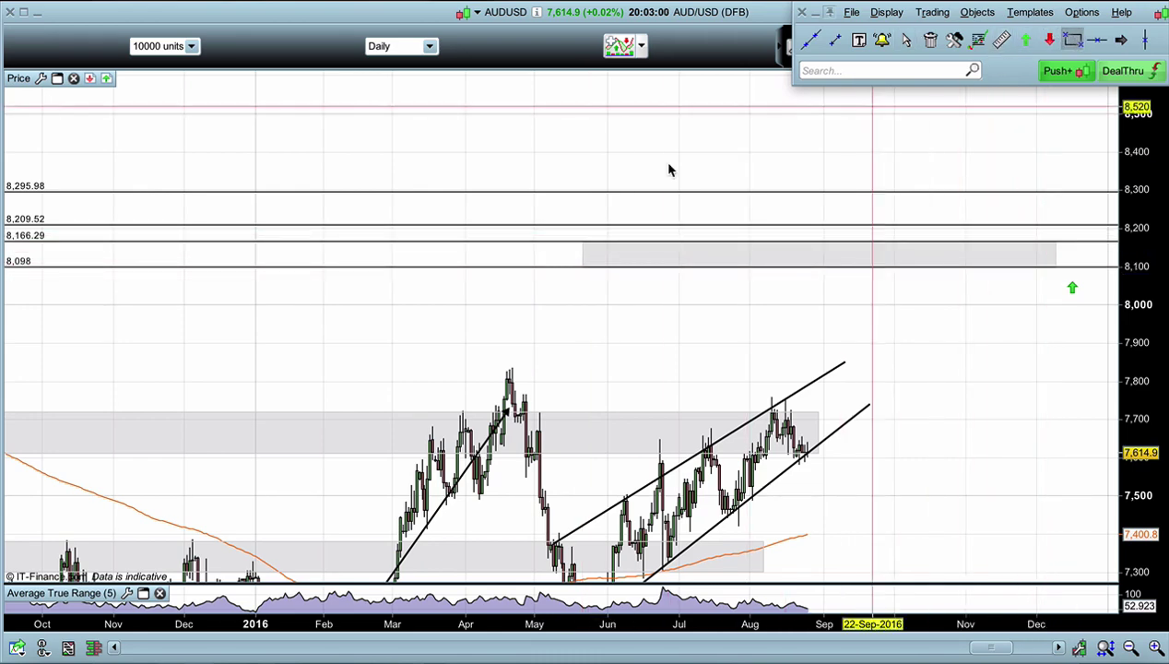
Draw a rectangle between 8,209.52 and 8,295.98 from late May to early December 2016, and a downward arrow from about 8,120 to 7,920 in October–November
mouse_move(582, 192)
left_mouse_down()
mouse_move(1015, 208)
mouse_move(1057, 231)
left_mouse_up()
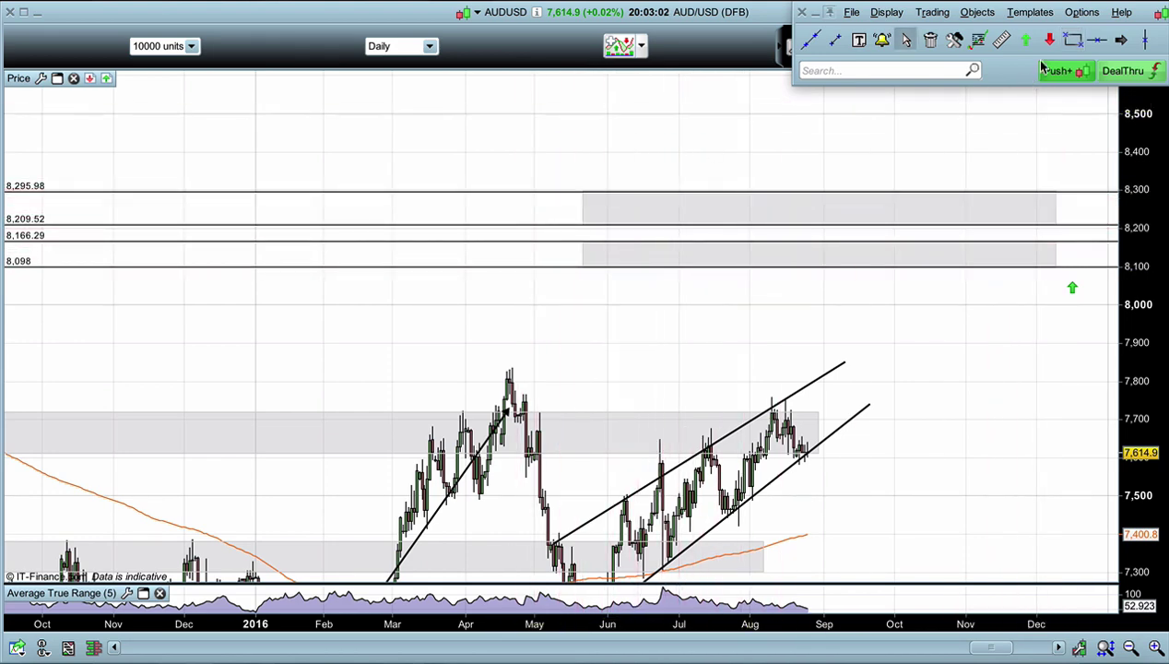
left_click(1119, 41)
left_click_drag(952, 294, 991, 337)
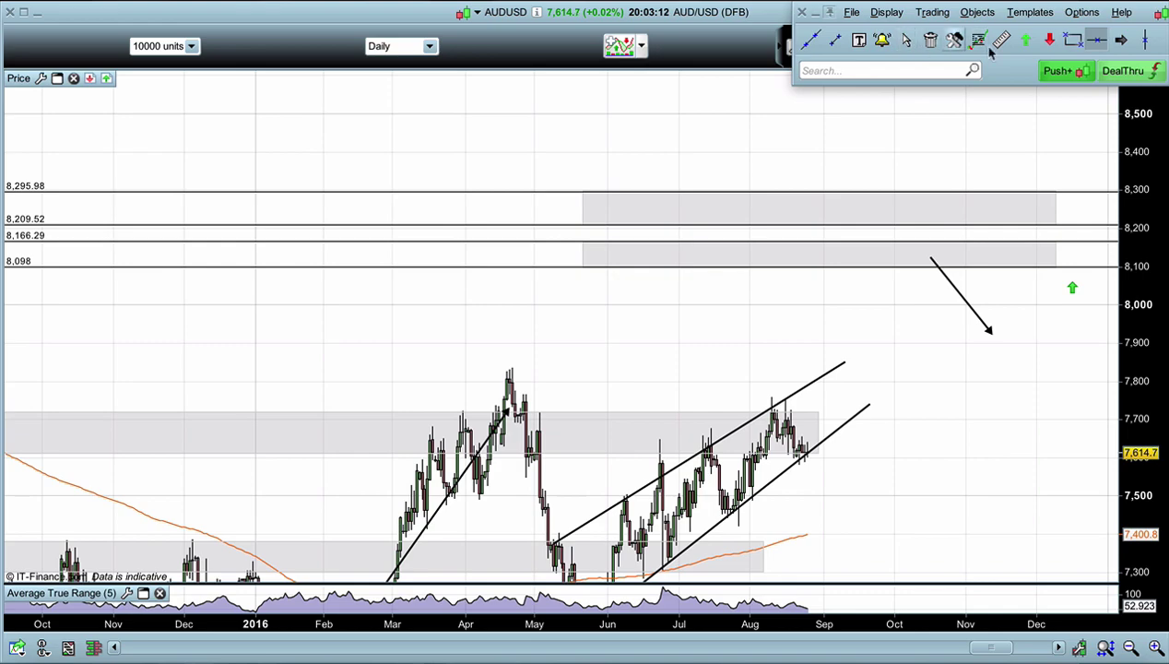
Place horizontal lines at 7,803.63, 7,762.8, 7,717.16 and 7,611.49 across the 2015 price reactions
left_click_drag(611, 310, 795, 279)
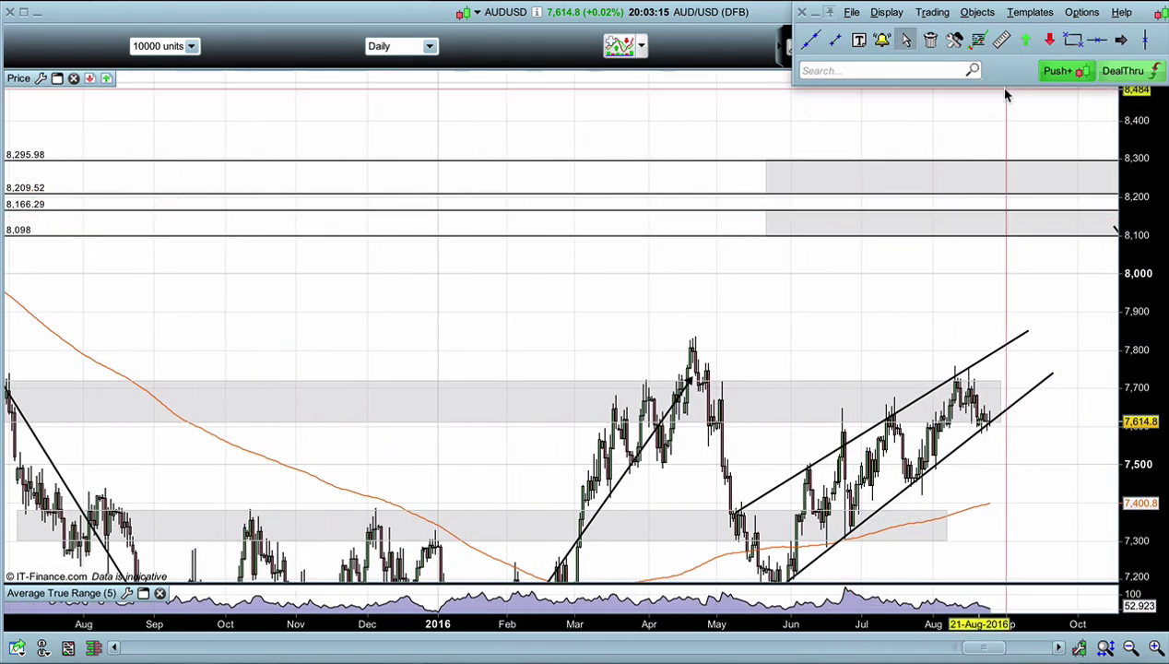
left_click(1097, 42)
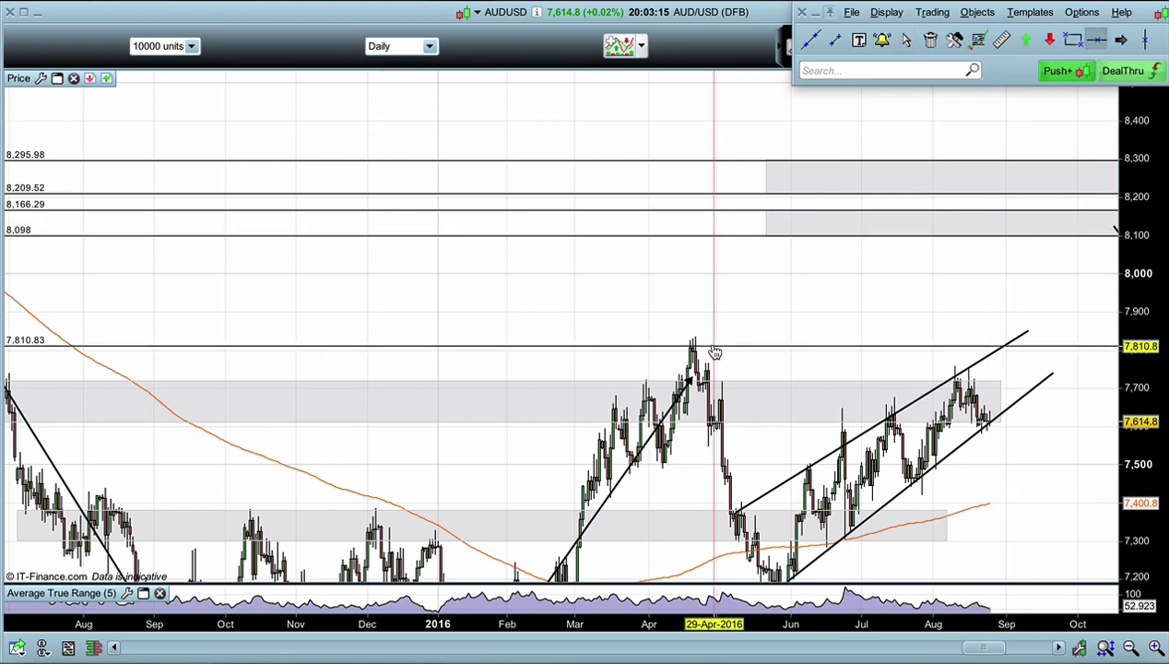
mouse_move(714, 353)
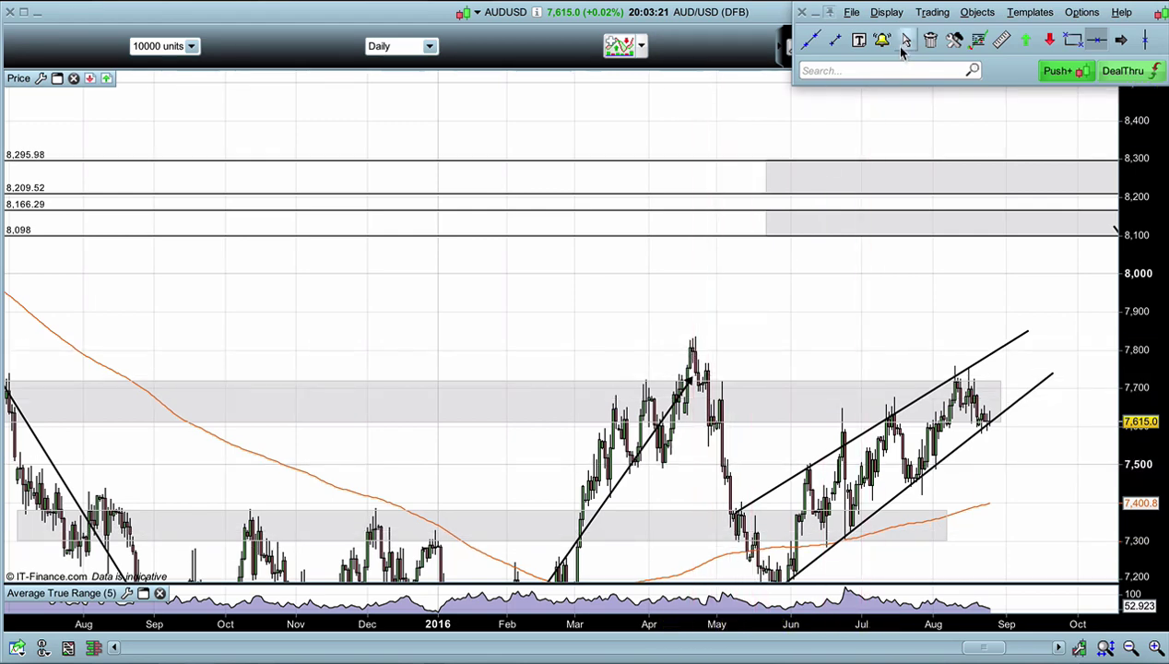
left_click_drag(544, 397, 882, 271)
left_click_drag(616, 270, 866, 269)
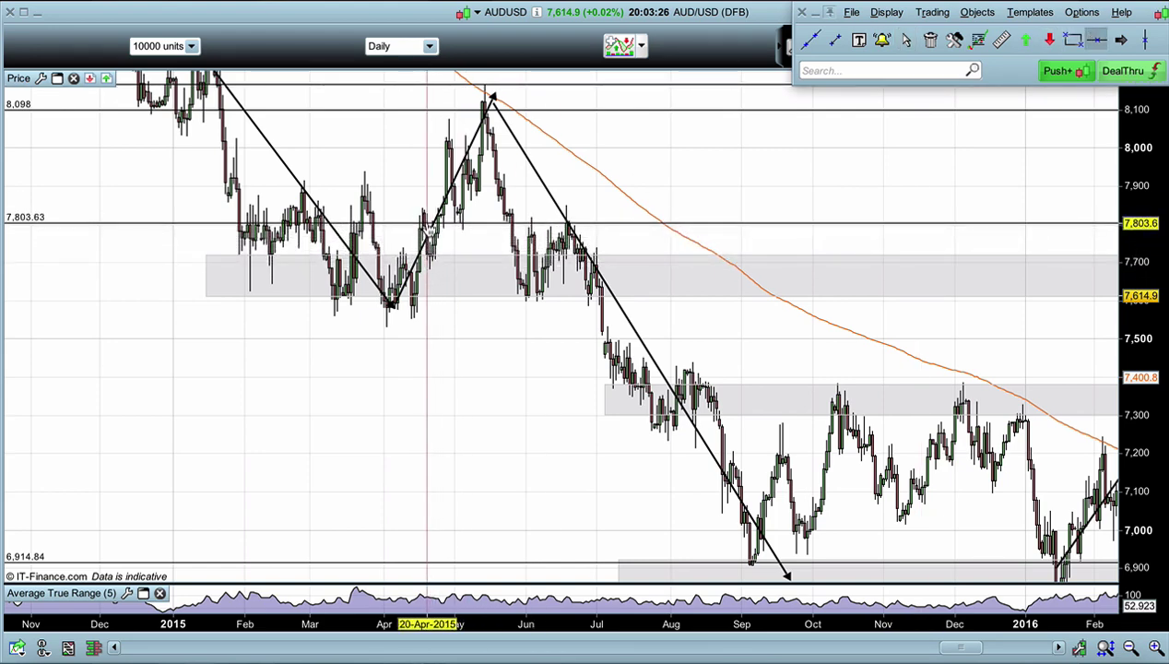
left_click(421, 224)
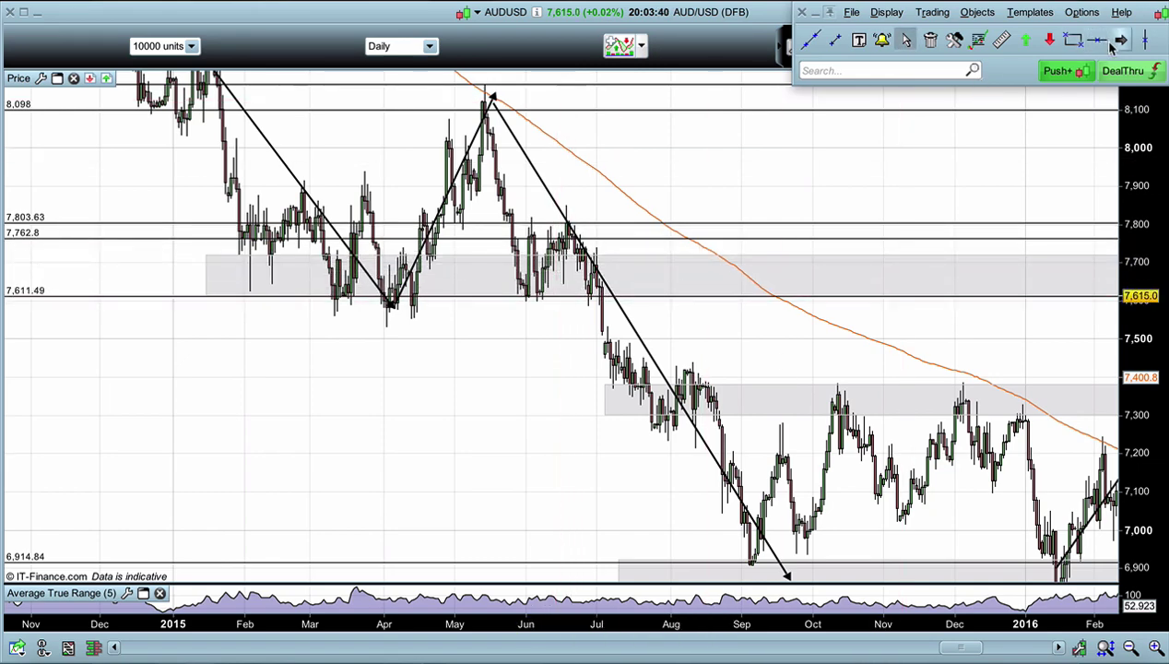
left_click(1099, 40)
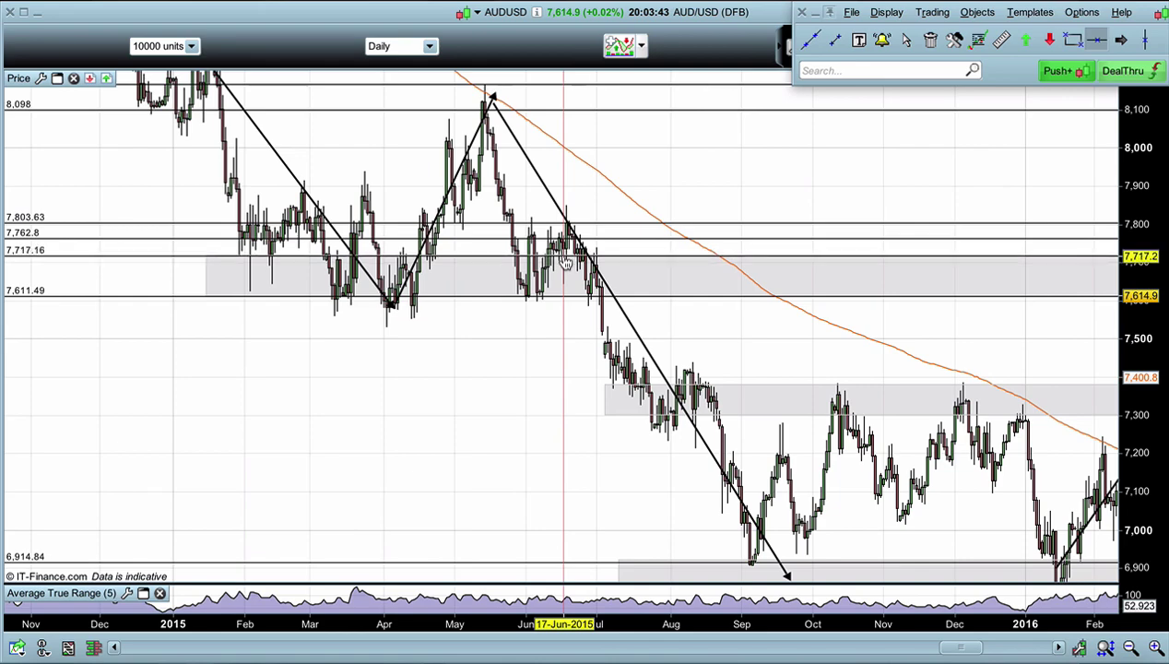
Draw a rectangle between 7,611.49 and 7,803.63 from mid-July to mid-December 2016, and place a red down marker above it in late August
left_click_drag(827, 241, 404, 297)
left_click_drag(795, 277, 454, 304)
left_click_drag(617, 322, 437, 249)
left_click(1069, 42)
left_click_drag(584, 231, 962, 303)
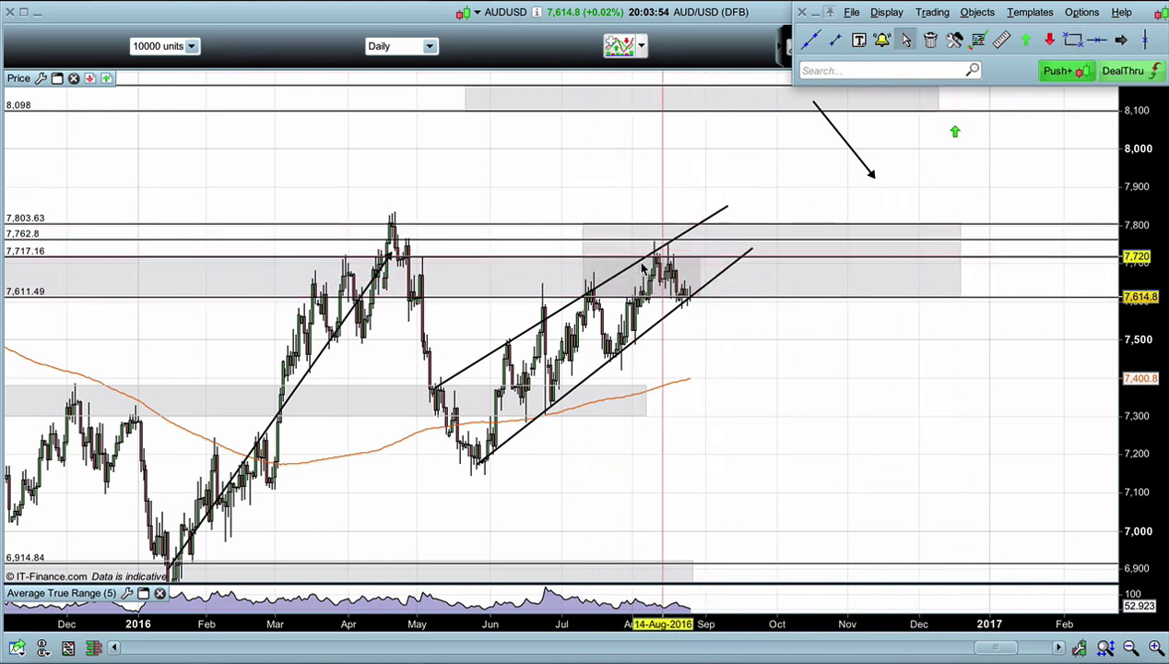
left_click(690, 221)
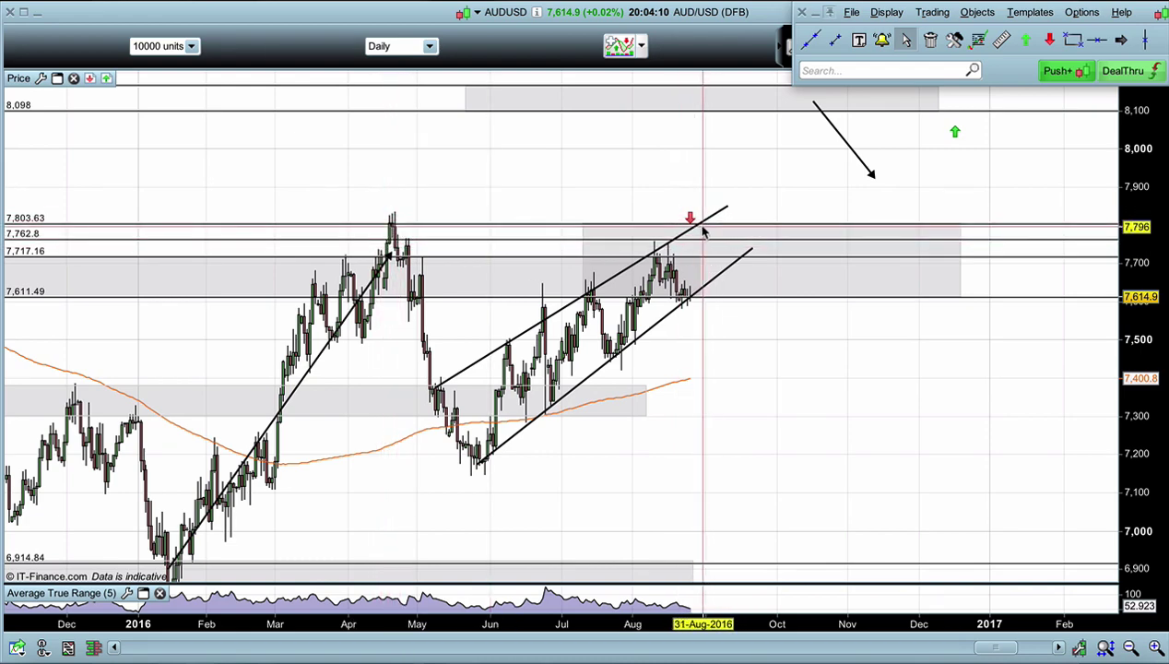
Examine how price reacted around the 7,611.49 to 7,803.63 zone from 2015 through the August 2016 channel
scroll(706, 225, "left", 5)
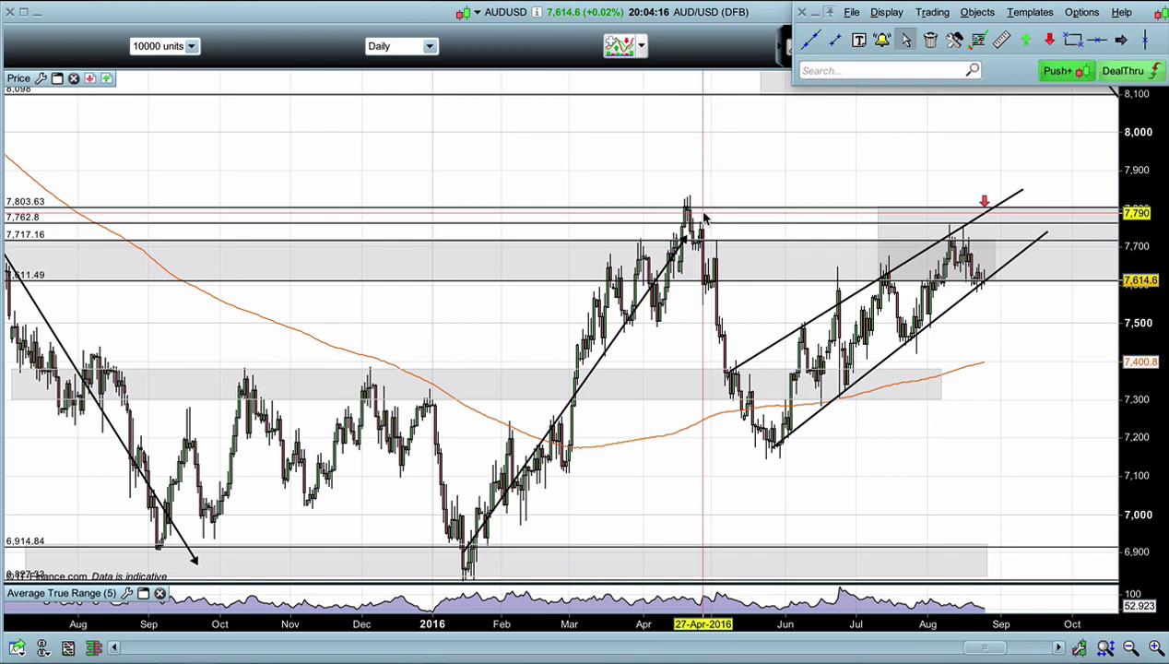
scroll(595, 239, "left", 5)
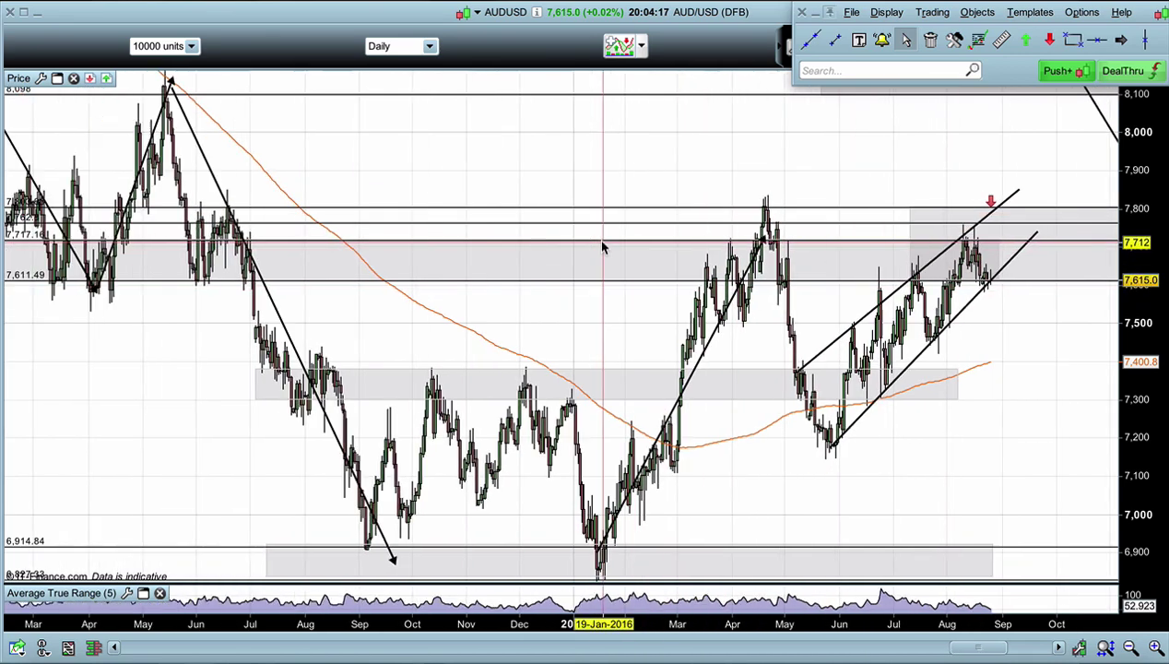
scroll(451, 256, "left", 5)
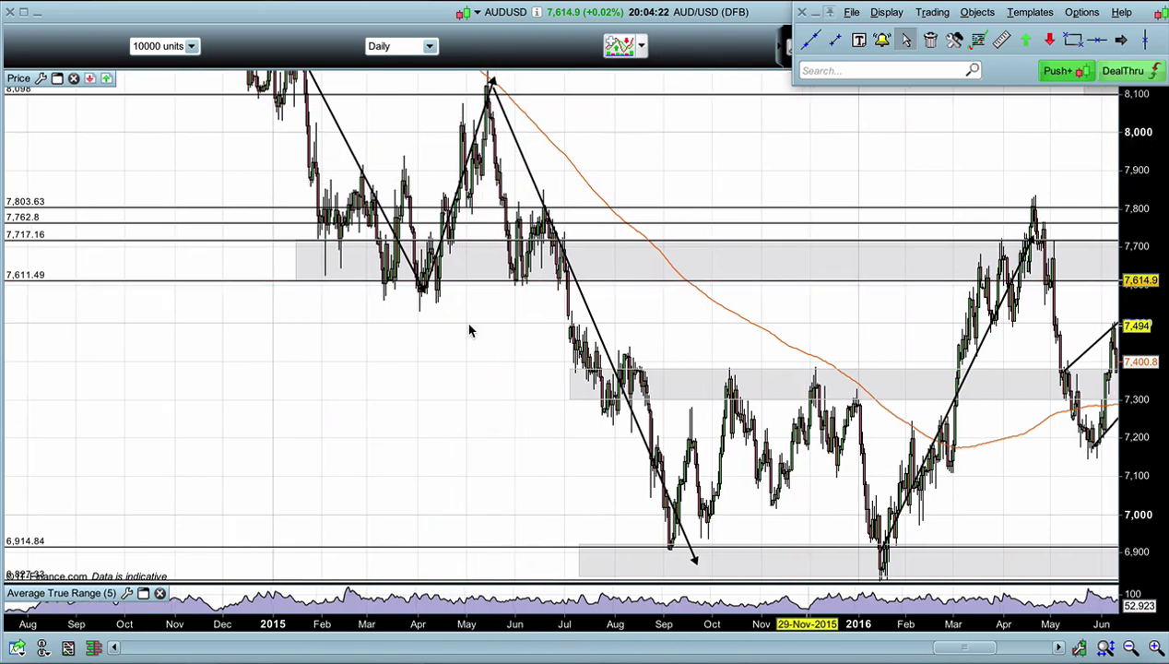
scroll(880, 282, "right", 5)
scroll(590, 282, "right", 5)
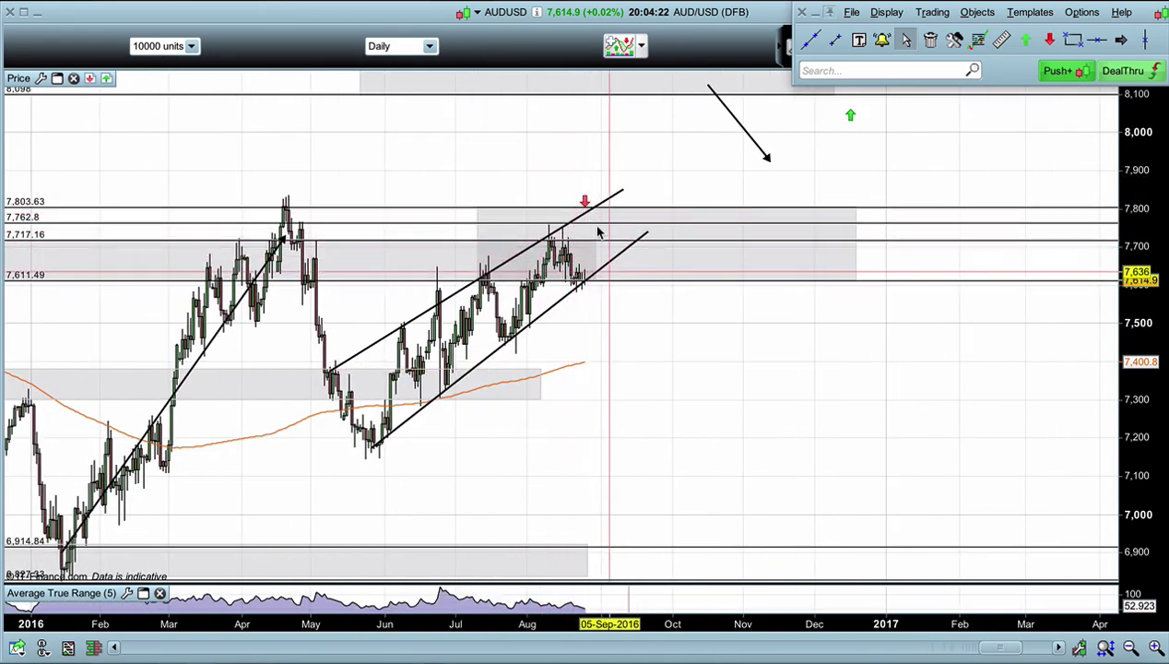
left_click_drag(596, 305, 772, 233)
left_click_drag(826, 171, 512, 213)
scroll(512, 213, "up", 1)
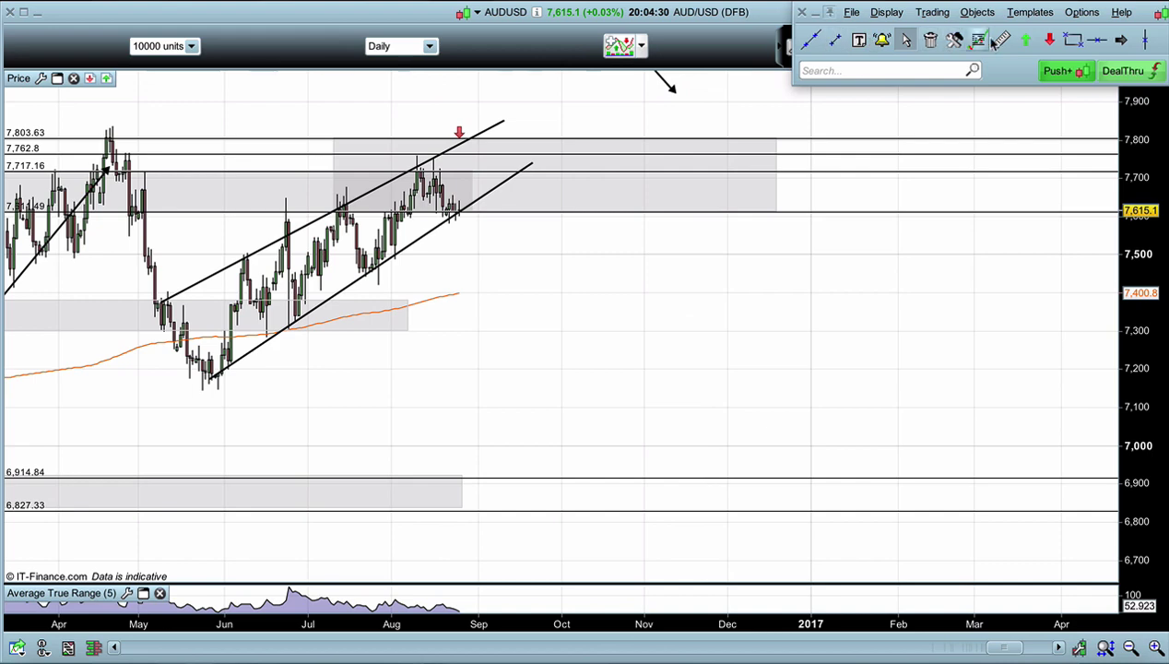
Draw three connected arrows from the latest price down to about 7,500, up to about 7,720 in late September, and down to about 7,388 in mid-October
left_click(1120, 42)
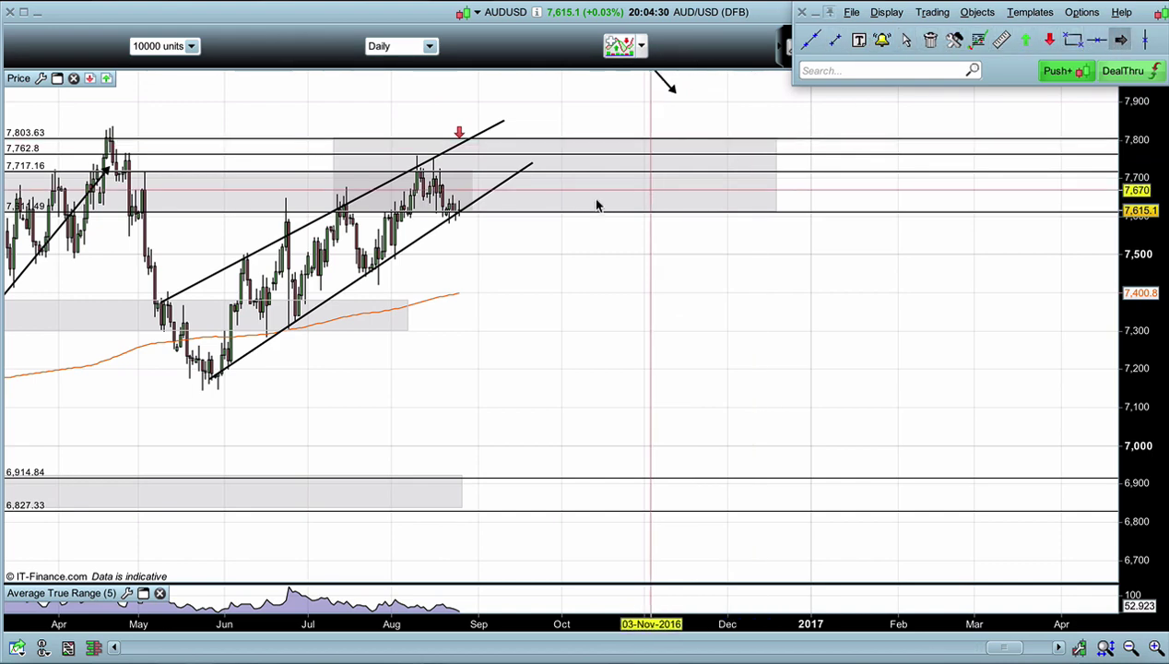
left_click_drag(454, 214, 498, 265)
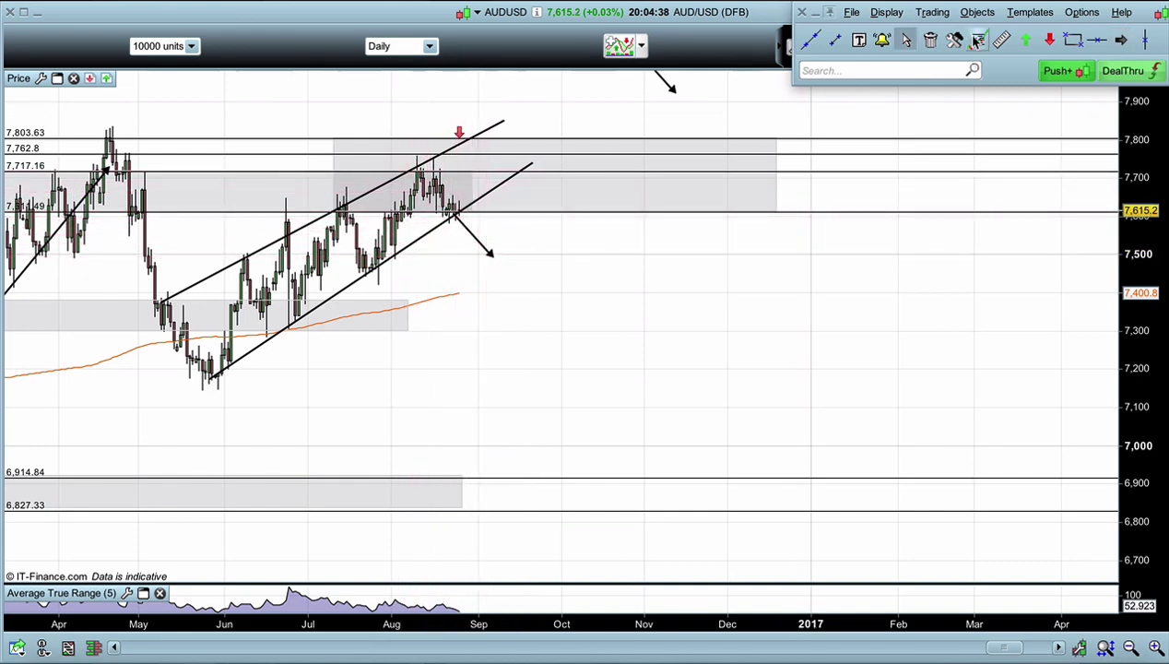
left_click_drag(490, 254, 533, 173)
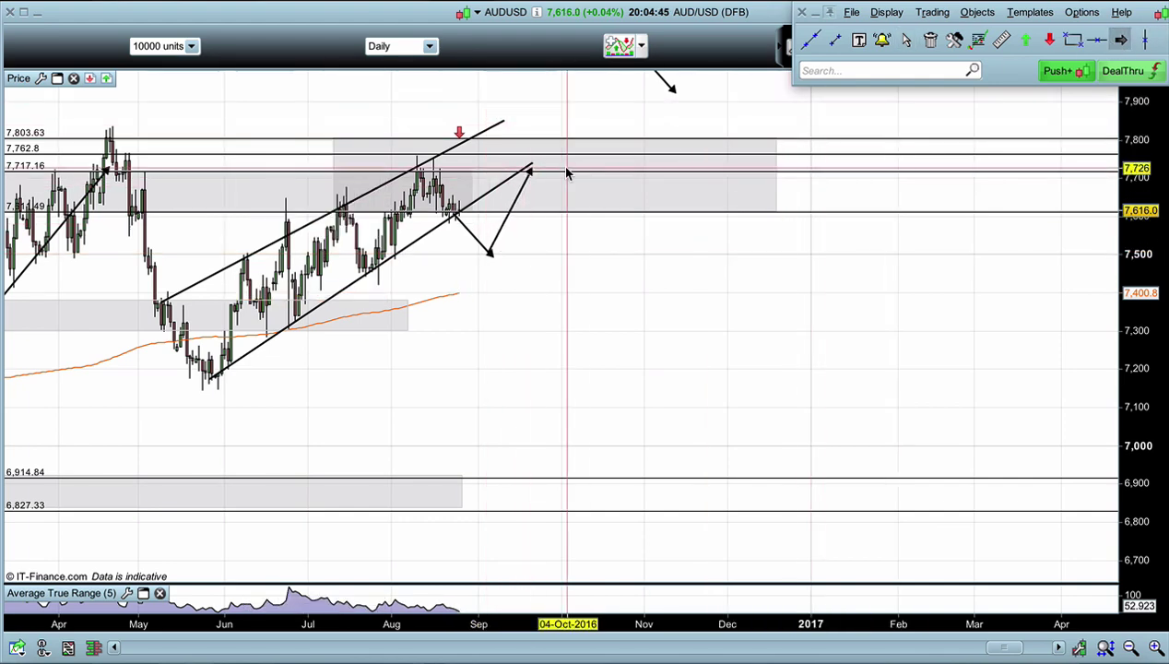
left_click_drag(534, 175, 600, 296)
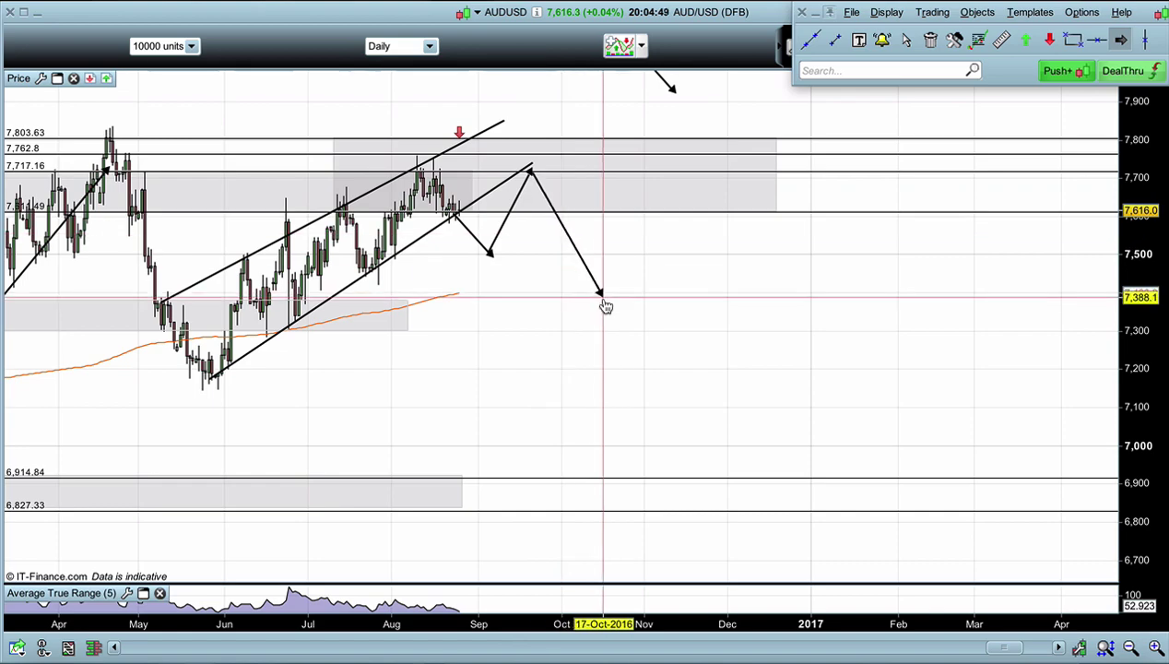
Extend the channel's lower line with a segment from its September end to about 7,885 in late October 2016
left_click_drag(361, 255, 693, 297)
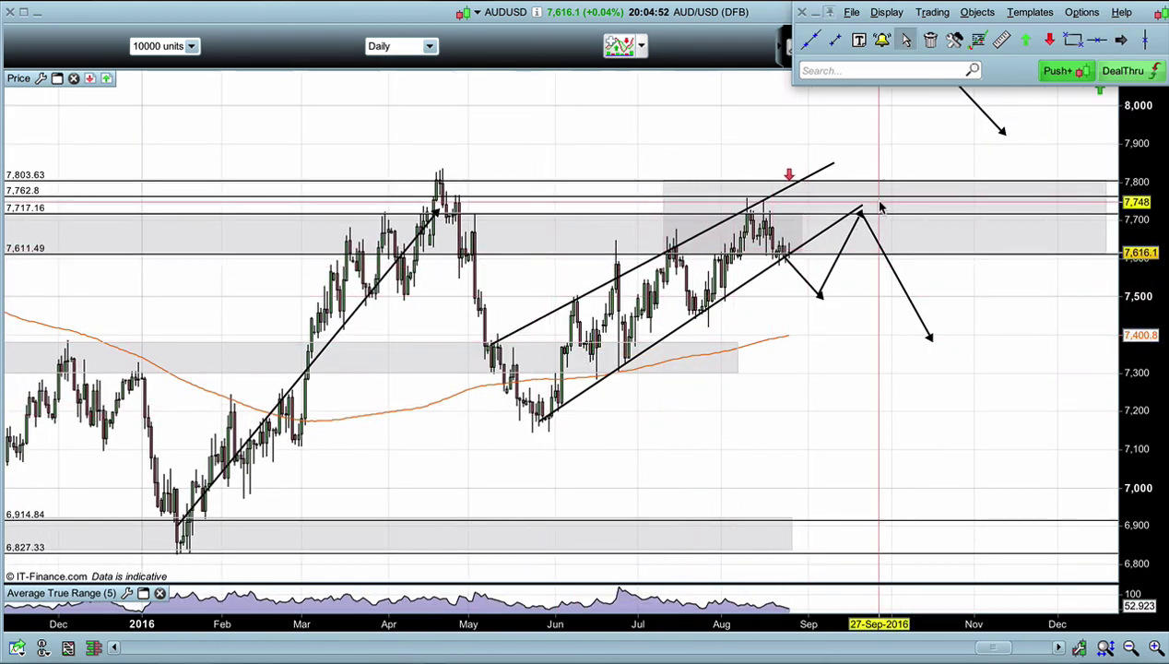
left_click_drag(843, 205, 686, 237)
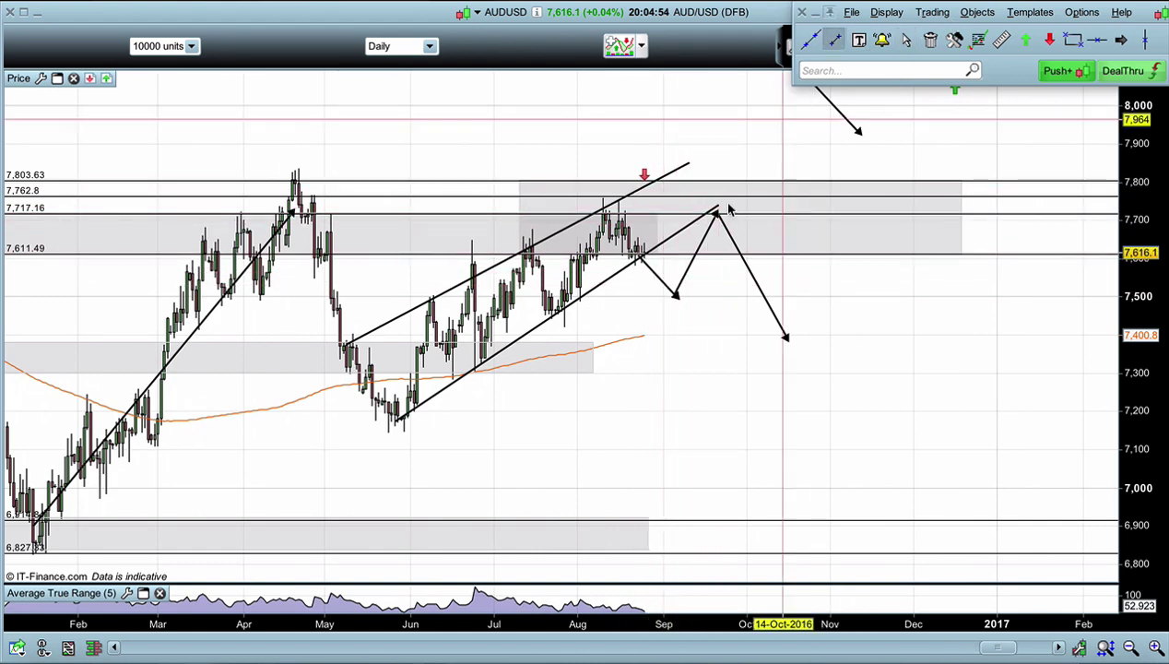
left_click_drag(714, 208, 824, 156)
left_click(823, 149)
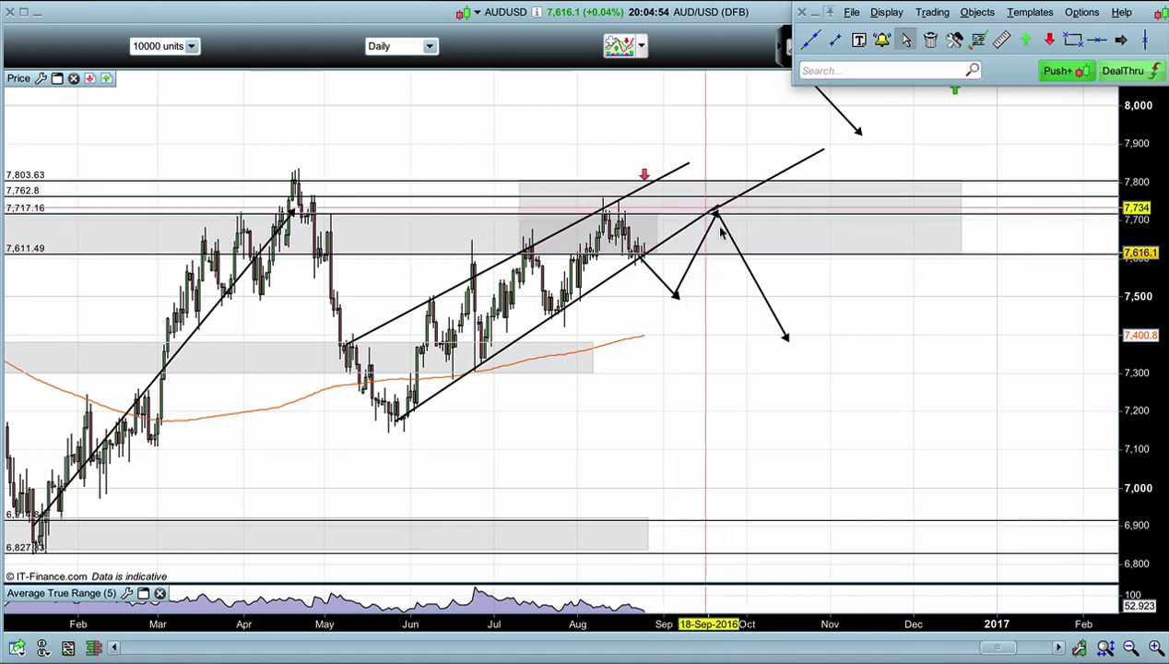
Place horizontal lines at 7,380.92 and 7,299.26 on the edges of the grey zone below the current price
left_click_drag(579, 283, 890, 230)
scroll(595, 295, "down", 3)
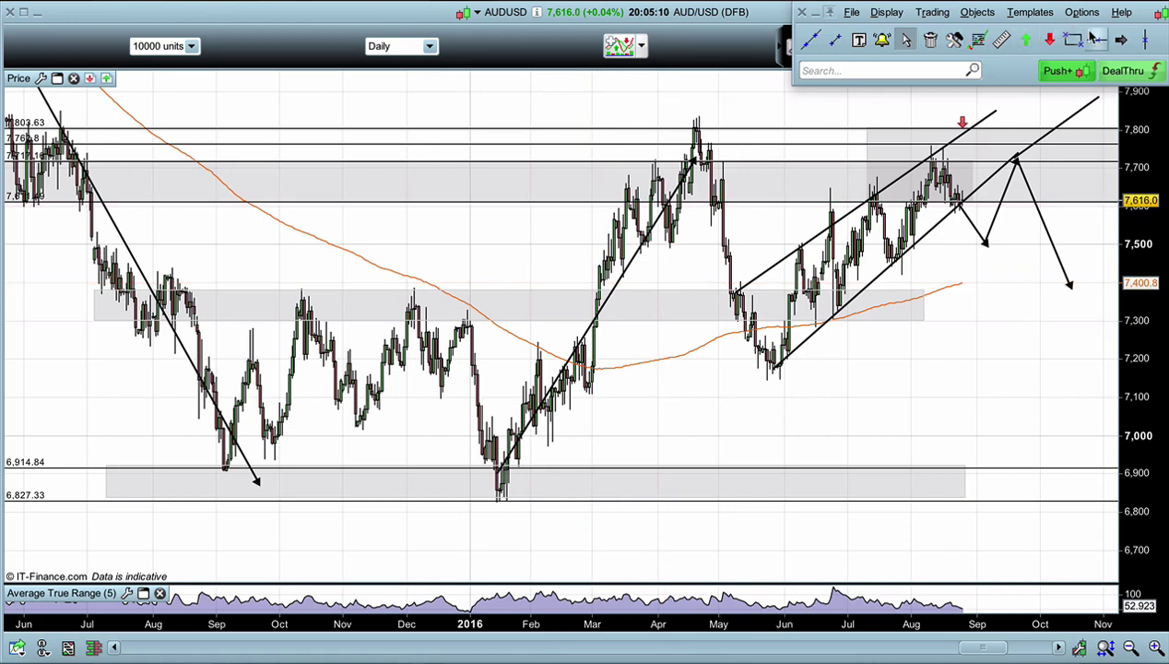
left_click_drag(674, 276, 635, 296)
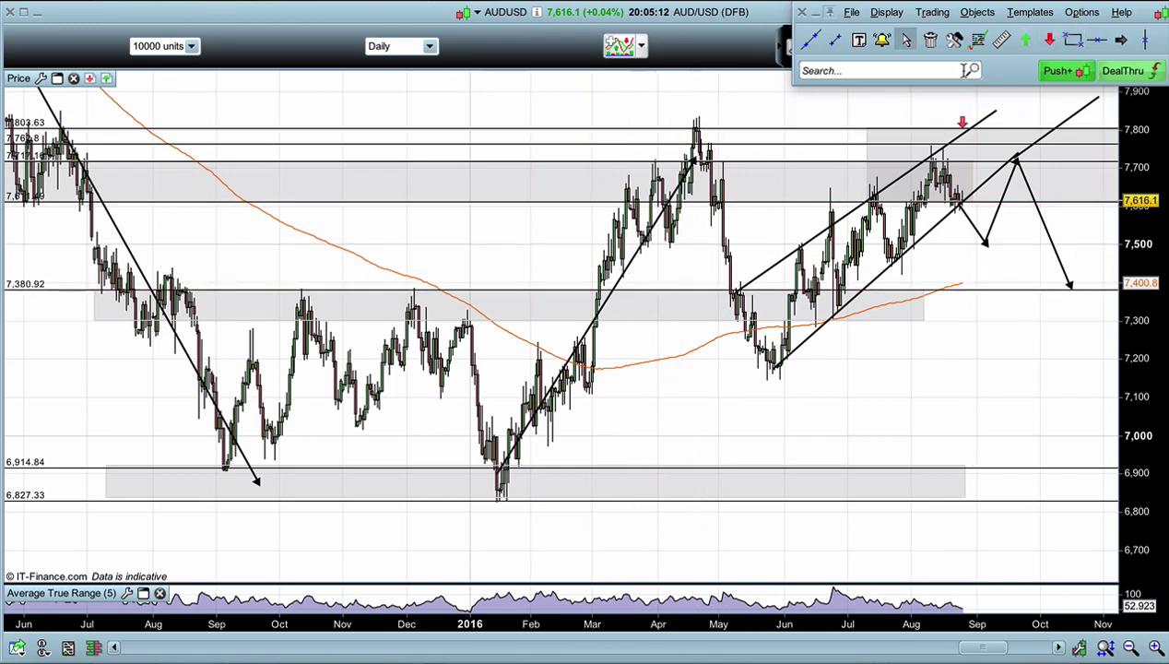
left_click(1090, 41)
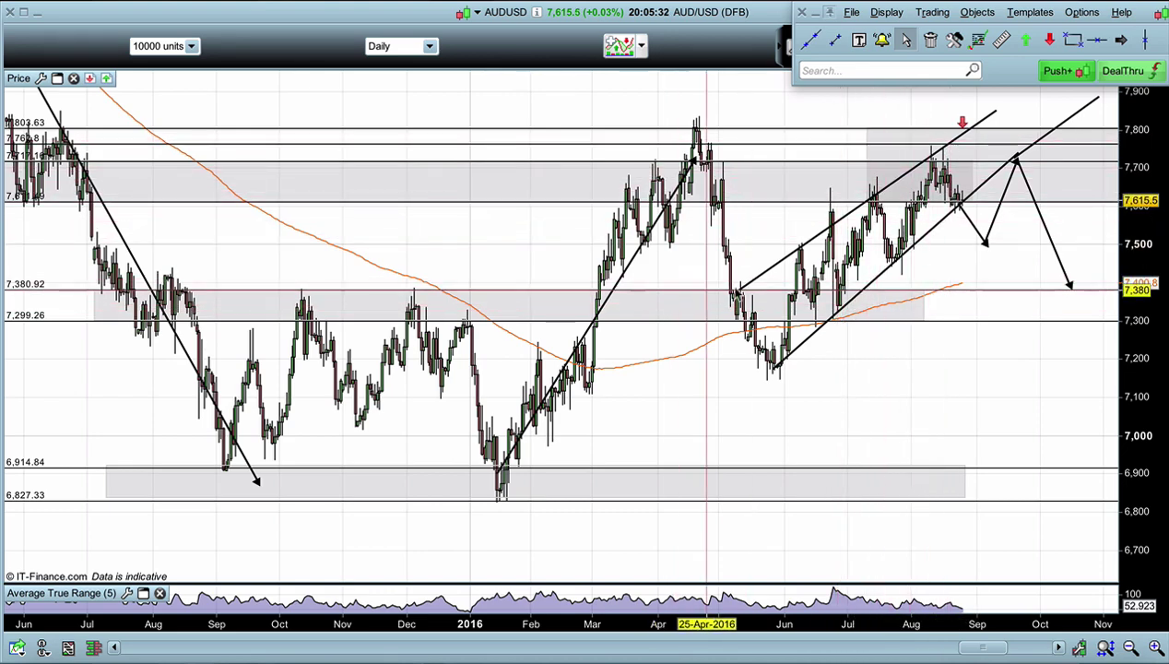
Place a red down marker between the 8,166.29 and 8,209.52 lines in May 2016, and a green up marker in the 6,827.33–6,914.84 zone in June
left_click_drag(723, 293, 526, 288)
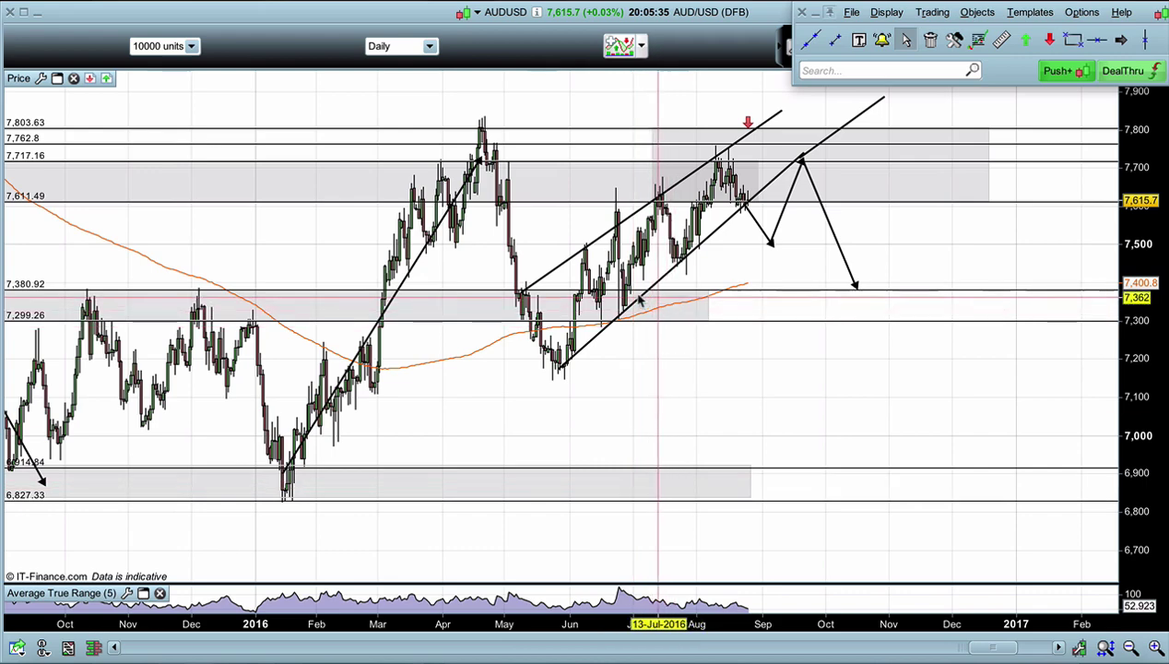
left_click_drag(645, 146, 563, 358)
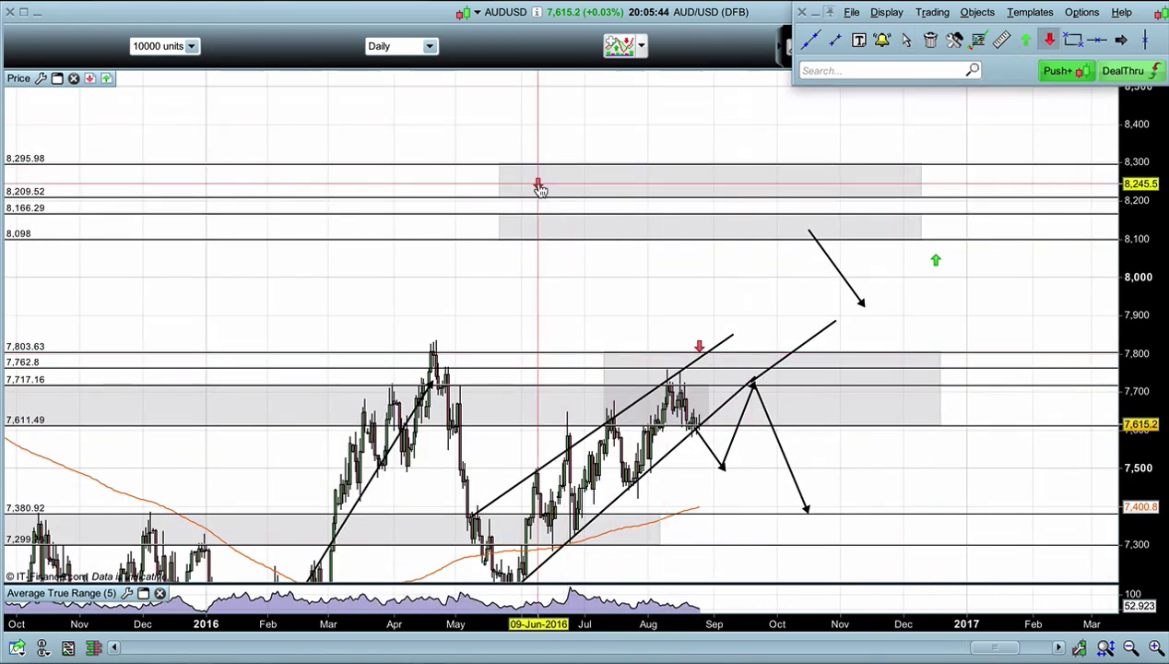
left_click(491, 206)
left_click_drag(699, 315, 728, 82)
left_click_drag(688, 478, 689, 260)
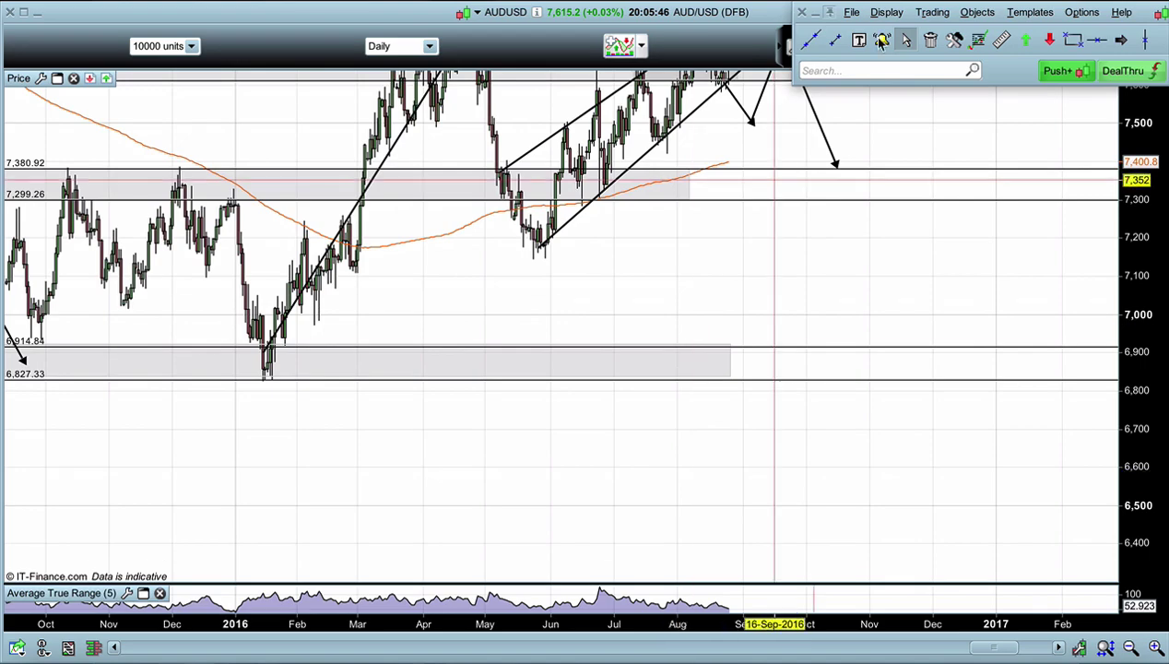
left_click(589, 362)
Place two red down markers near the 7,762.8 line, one in October 2016 and one above the mid-September rebound
left_click_drag(738, 159, 731, 375)
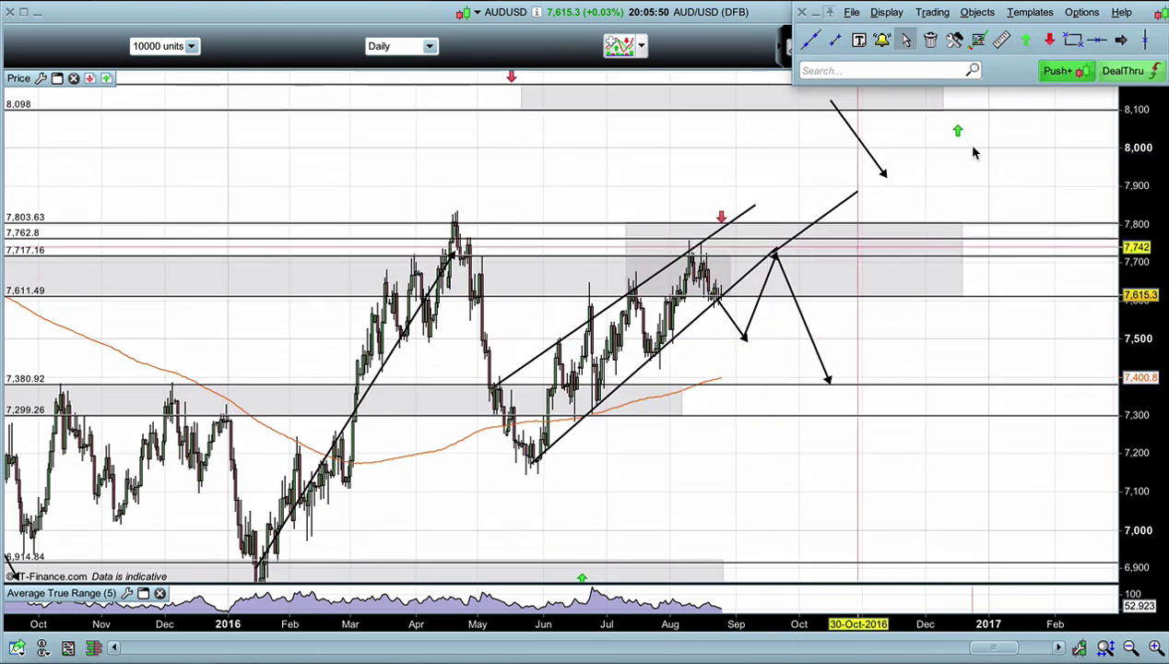
left_click(1048, 42)
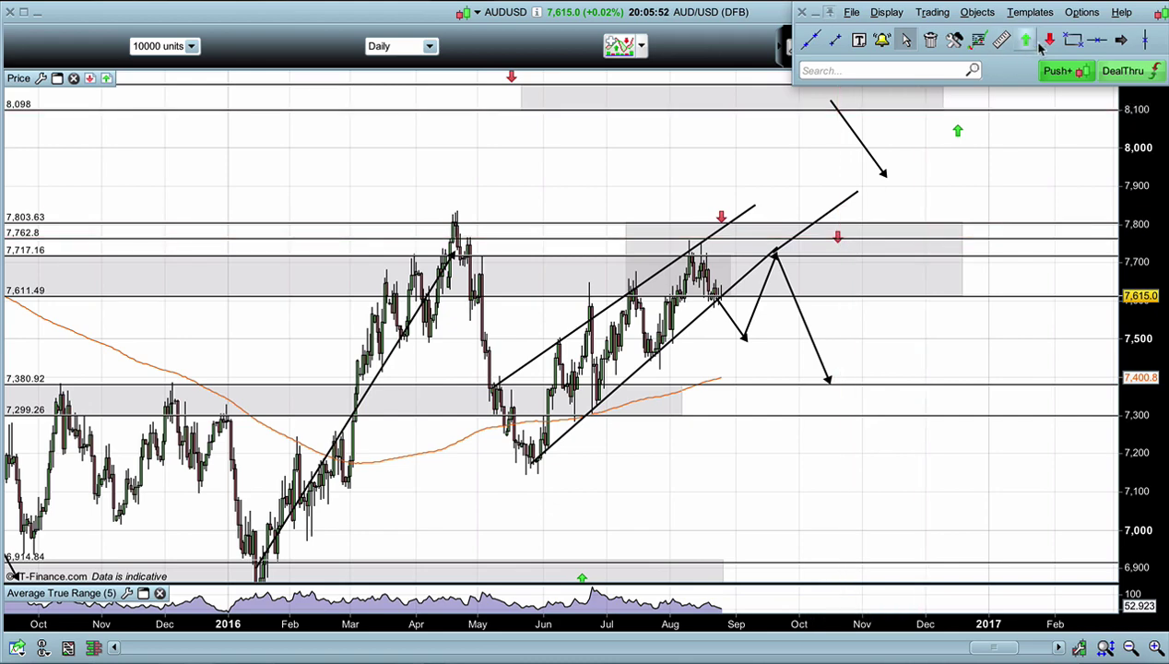
left_click(765, 244)
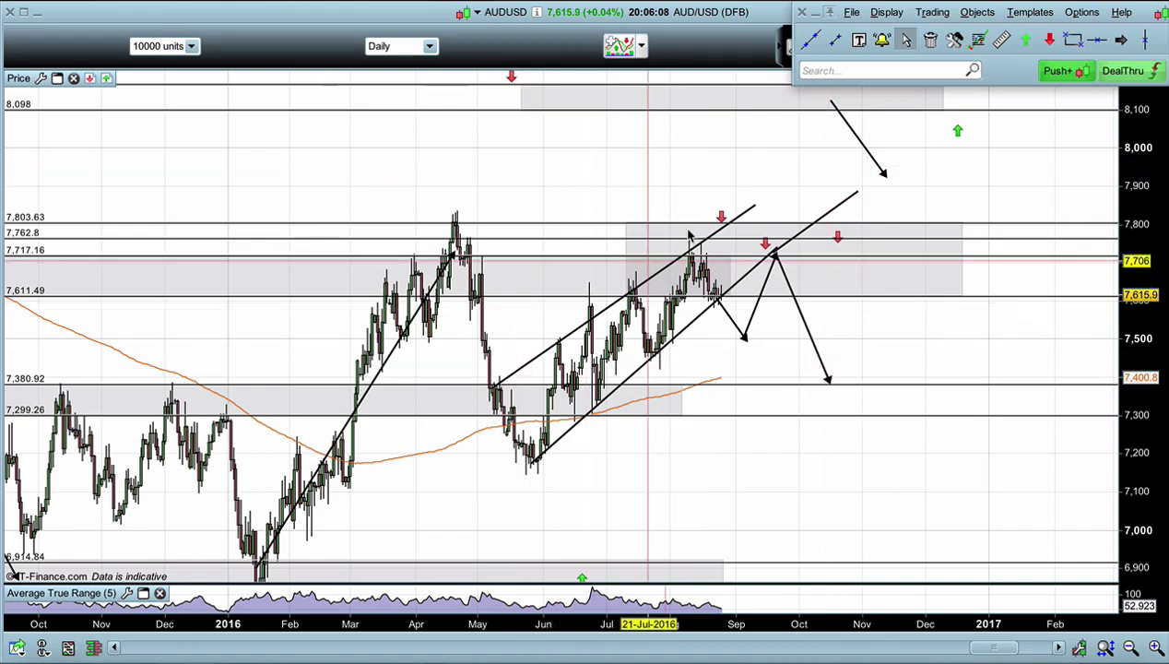
scroll(689, 237, "down", 2)
scroll(688, 234, "down", 3)
left_click_drag(531, 227, 658, 251)
left_click_drag(1125, 116, 1130, 564)
scroll(861, 359, "up", 3)
left_click_drag(924, 368, 804, 308)
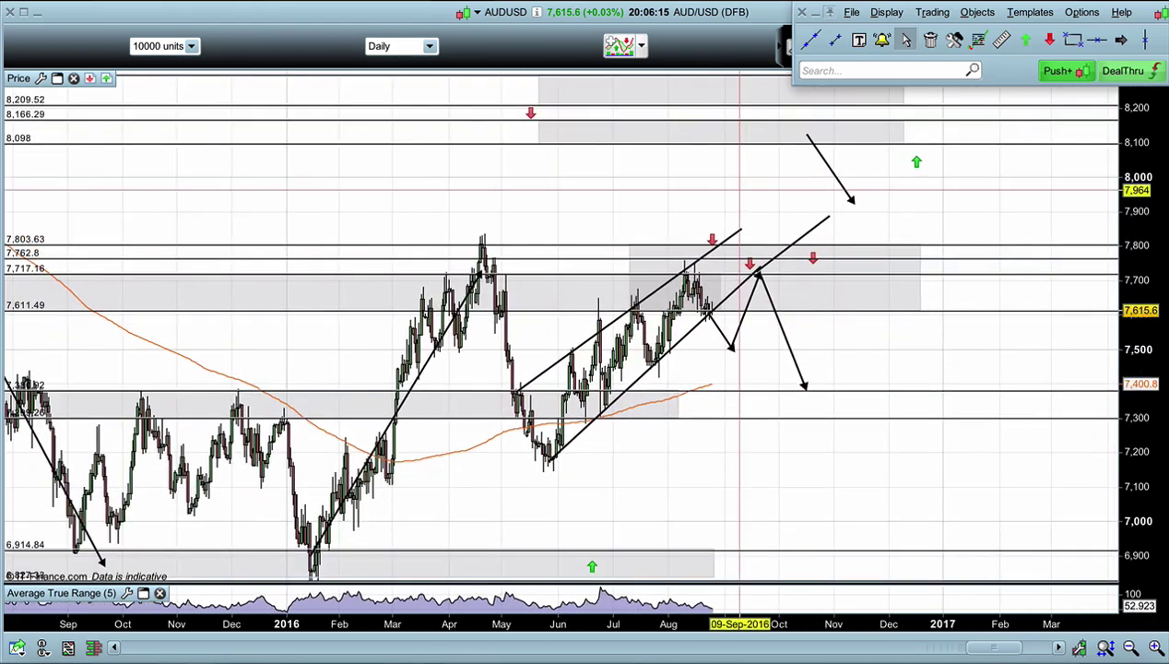